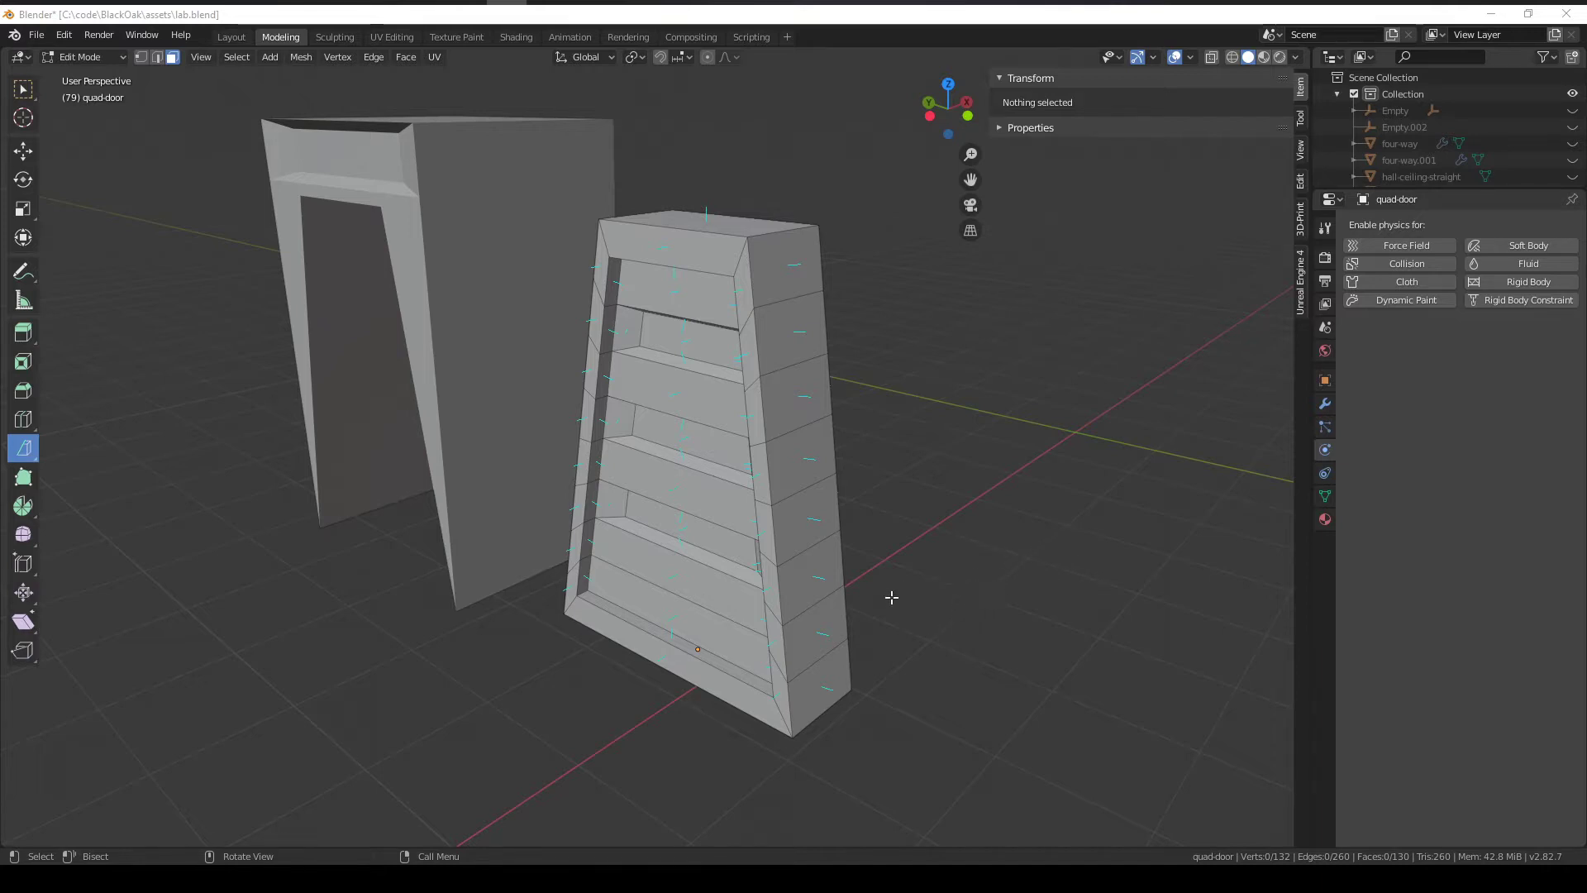
# Step: Lengthen the edit-mode Face Normals overlay lines and show the Unreal Engine 4 sidebar settings
pyautogui.moveTo(889, 595)
pyautogui.mouseDown(button='middle')
pyautogui.moveTo(642, 749)
pyautogui.moveTo(727, 618)
pyautogui.mouseUp(button='middle')
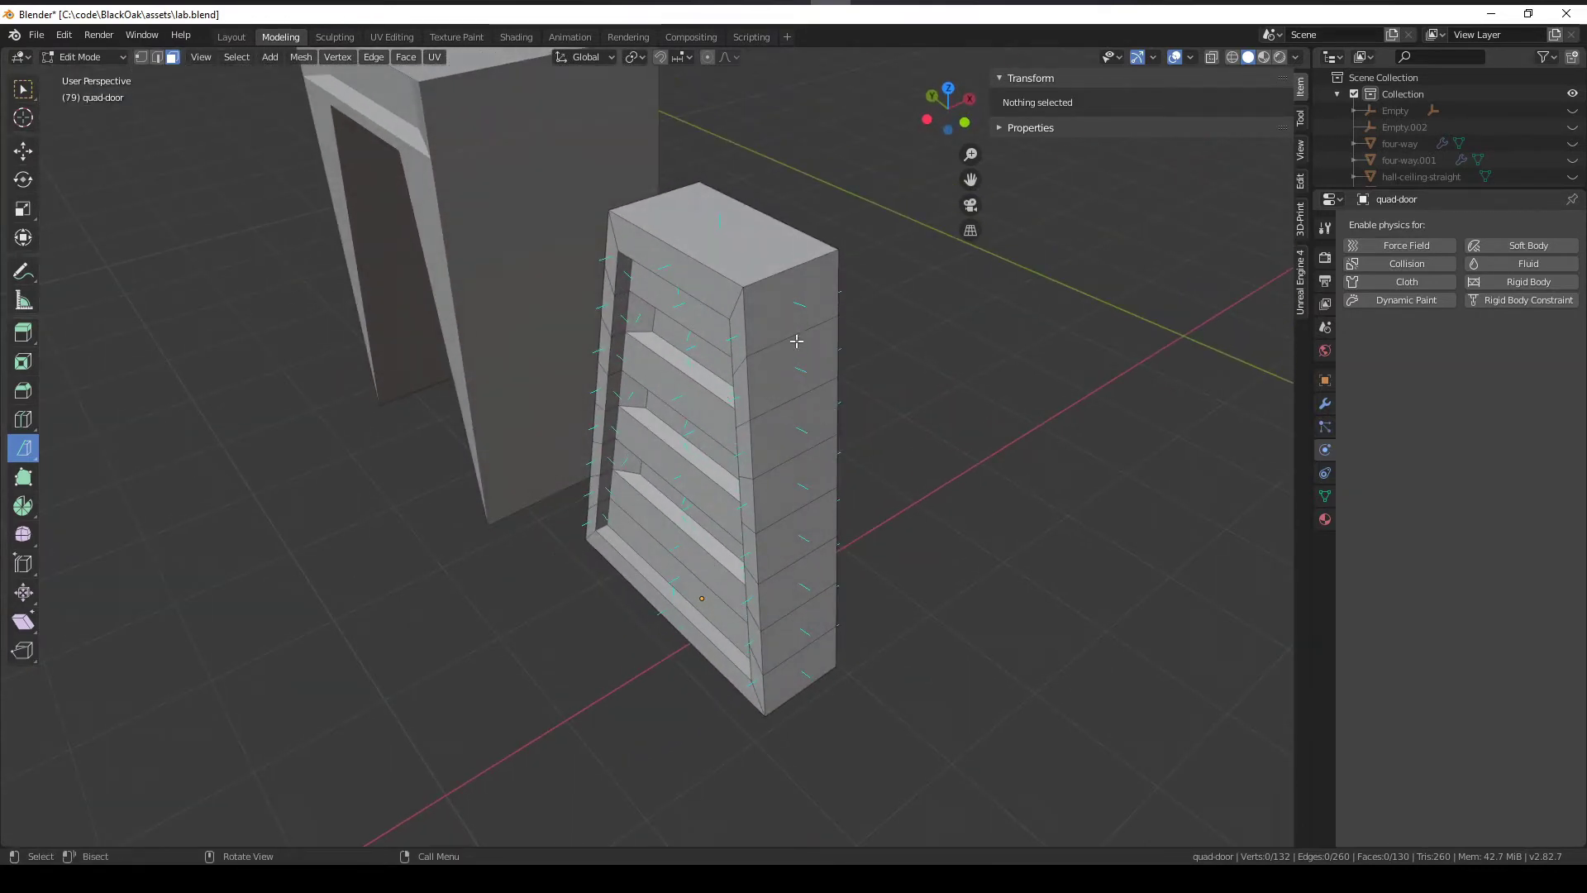
pyautogui.click(1192, 57)
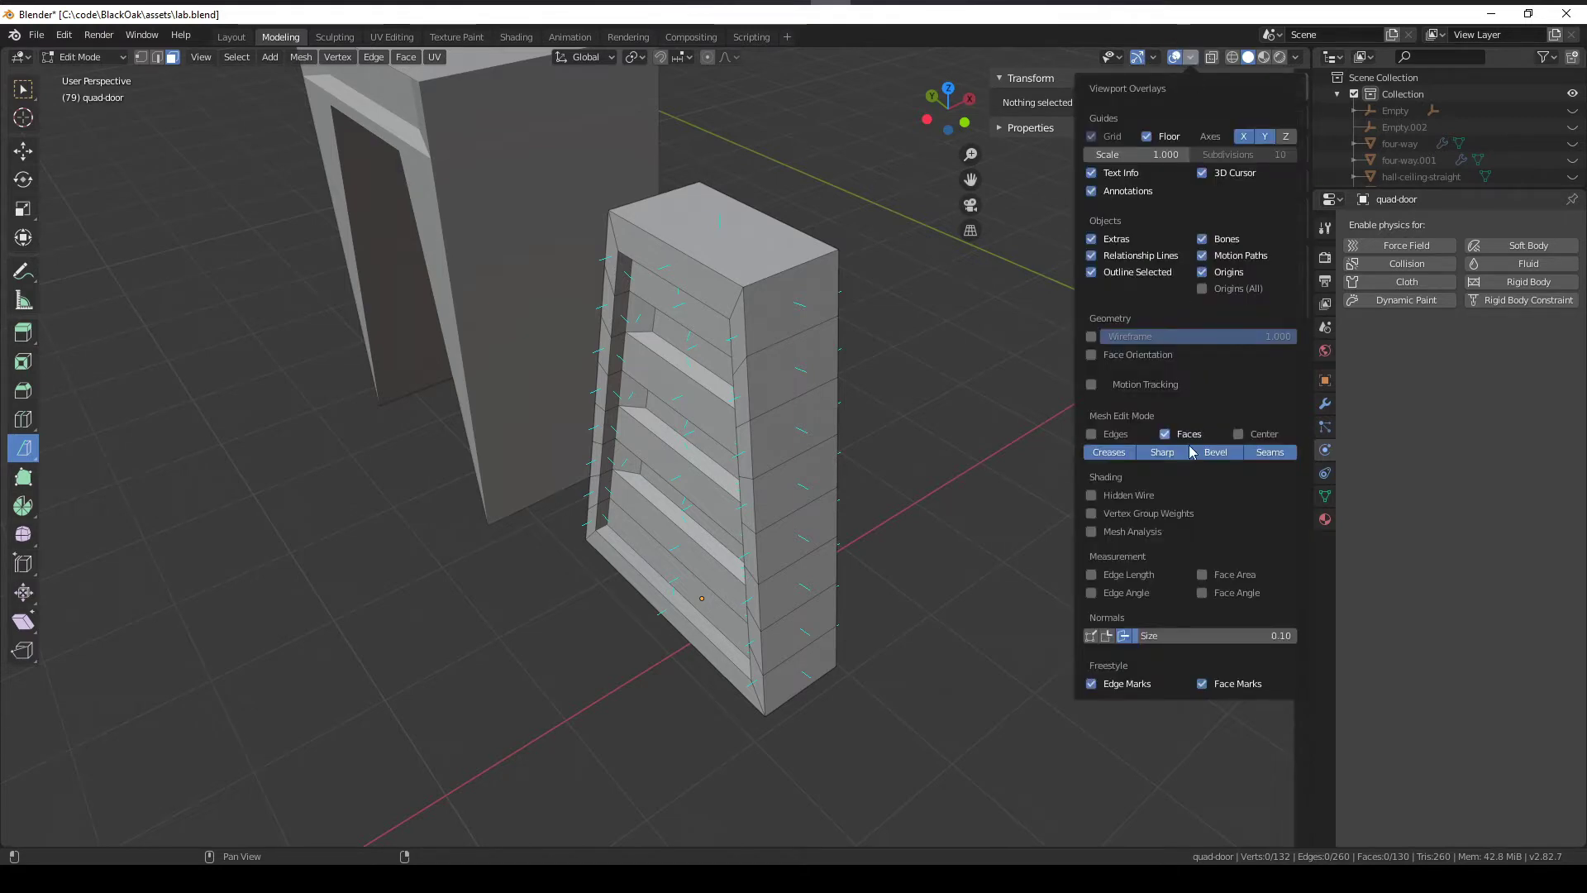
pyautogui.click(1121, 639)
pyautogui.click(1121, 638)
pyautogui.moveTo(1164, 635); pyautogui.dragTo(1229, 635)
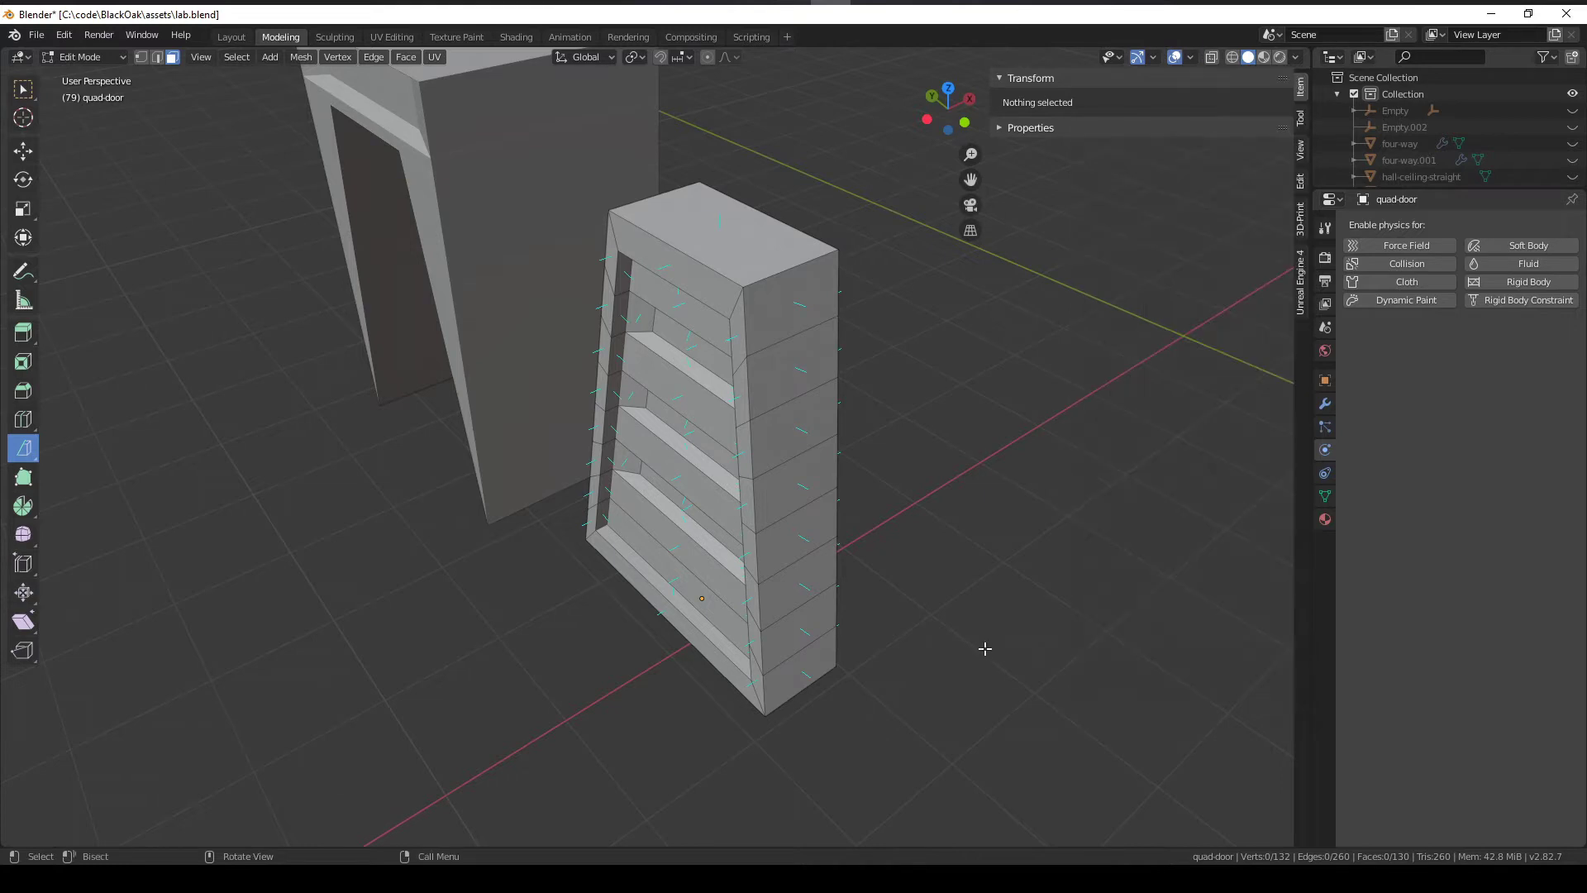
pyautogui.moveTo(1078, 642)
pyautogui.mouseDown(button='middle')
pyautogui.moveTo(1198, 521)
pyautogui.moveTo(1158, 649)
pyautogui.moveTo(1043, 653)
pyautogui.moveTo(970, 634)
pyautogui.moveTo(1112, 603)
pyautogui.moveTo(1186, 538)
pyautogui.mouseUp(button='middle')
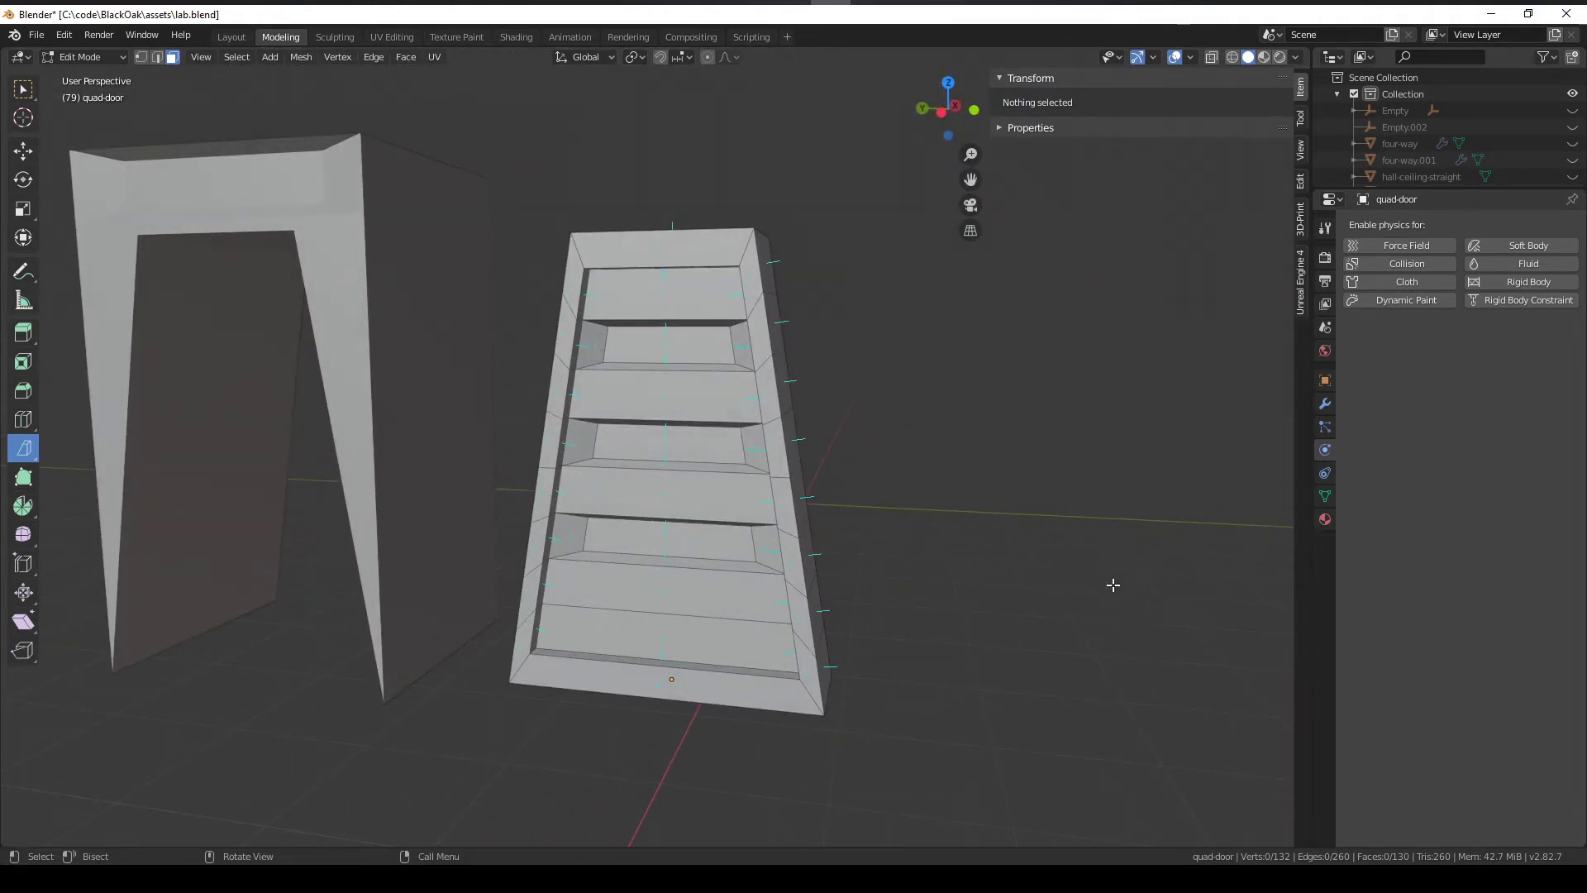
pyautogui.click(1300, 297)
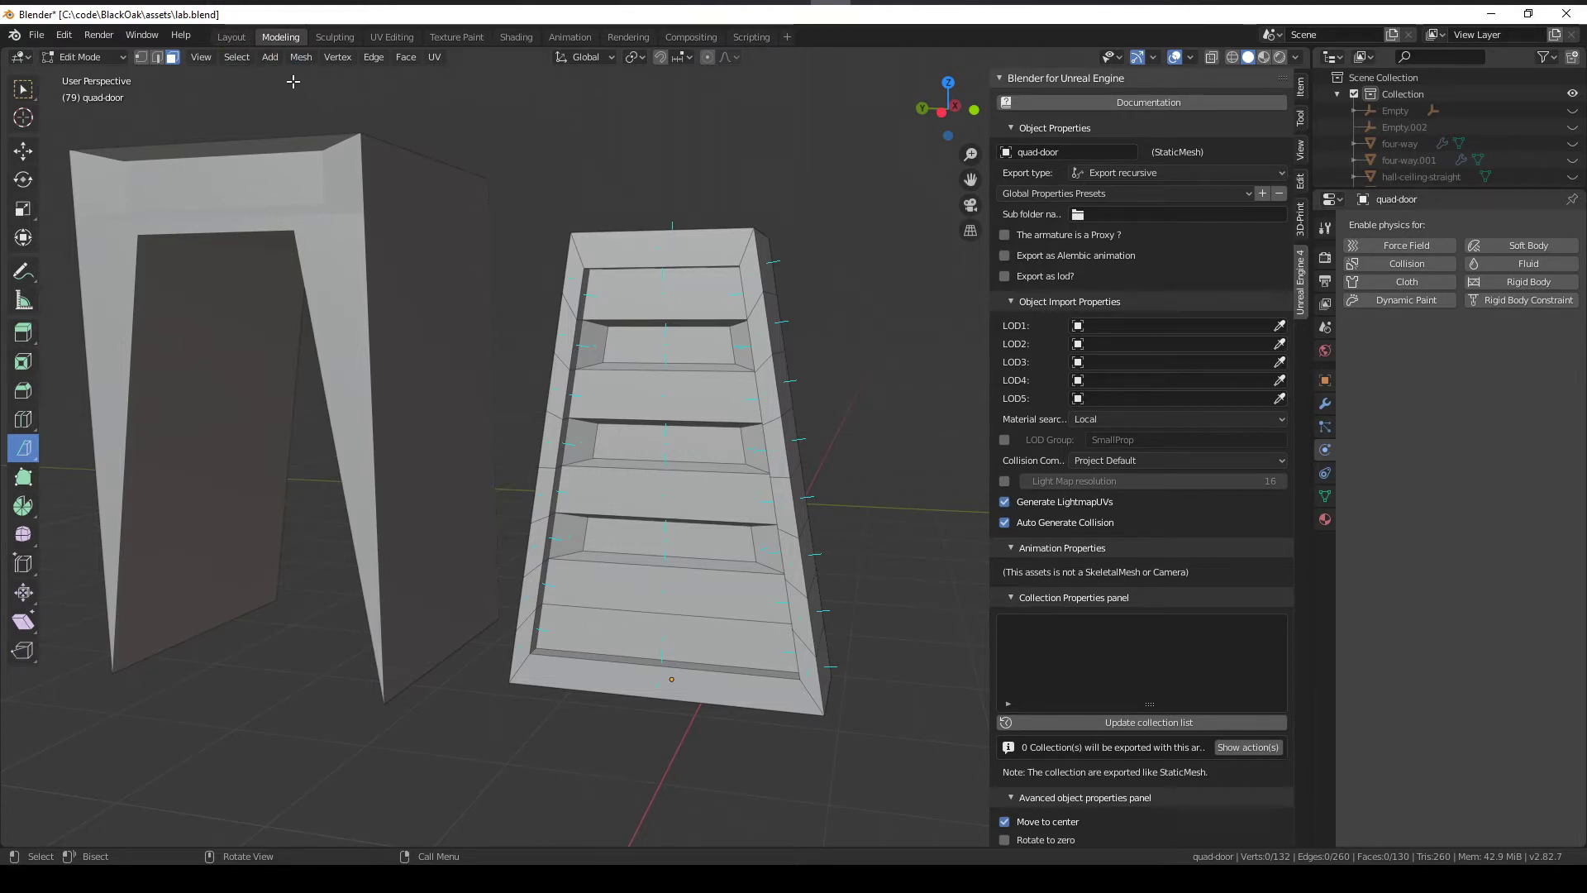
# Step: Export the quad-door for Unreal Engine 4 from the Layout workspace
pyautogui.click(234, 38)
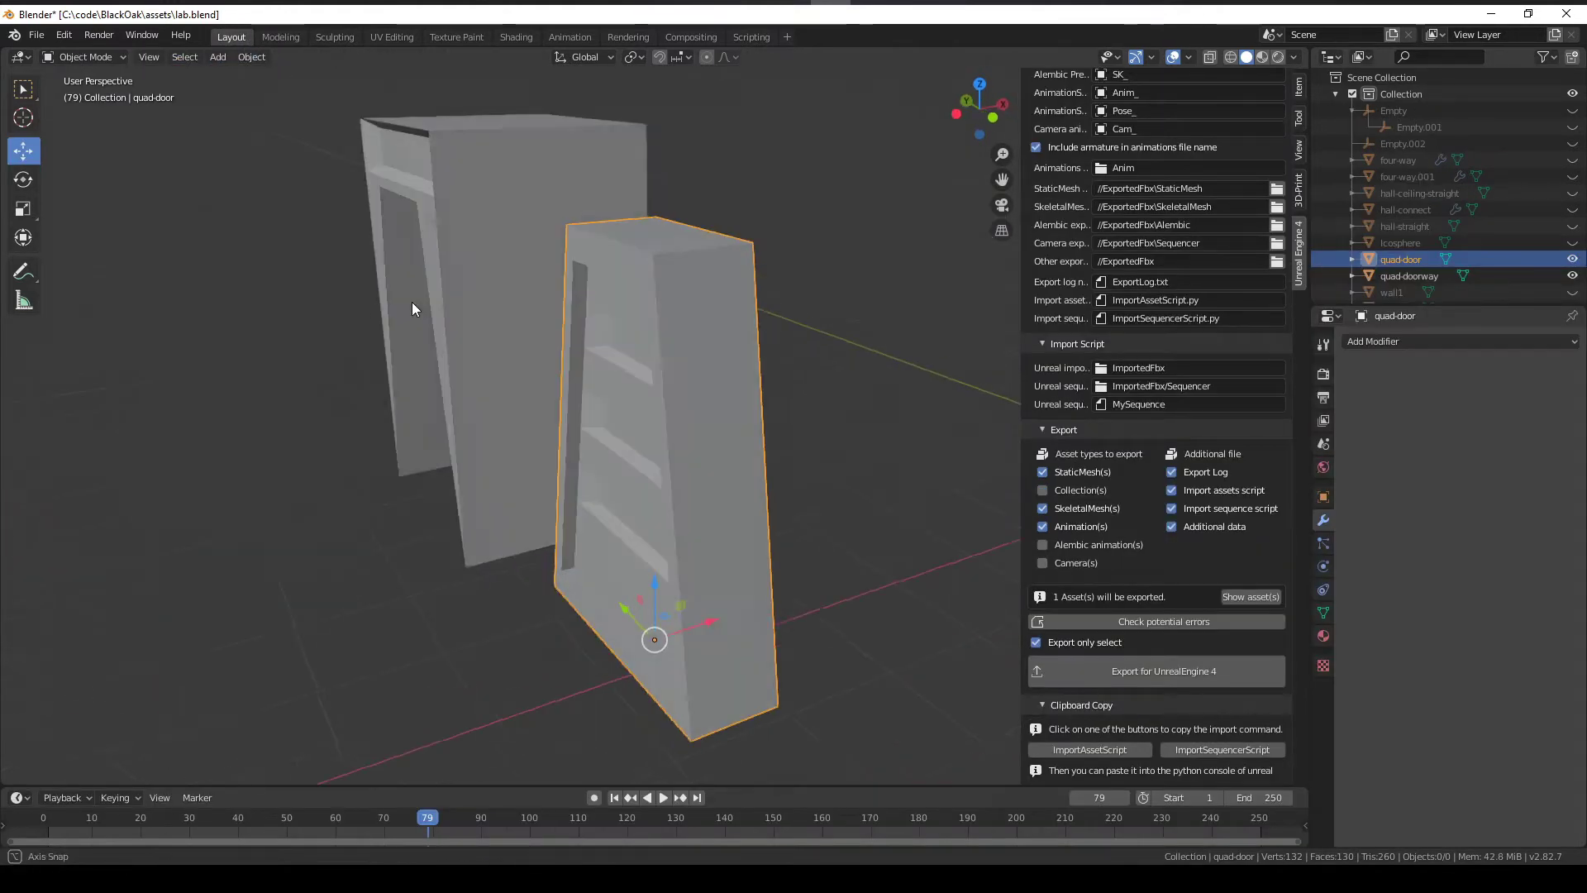
pyautogui.moveTo(201, 254); pyautogui.dragTo(480, 289, button='middle')
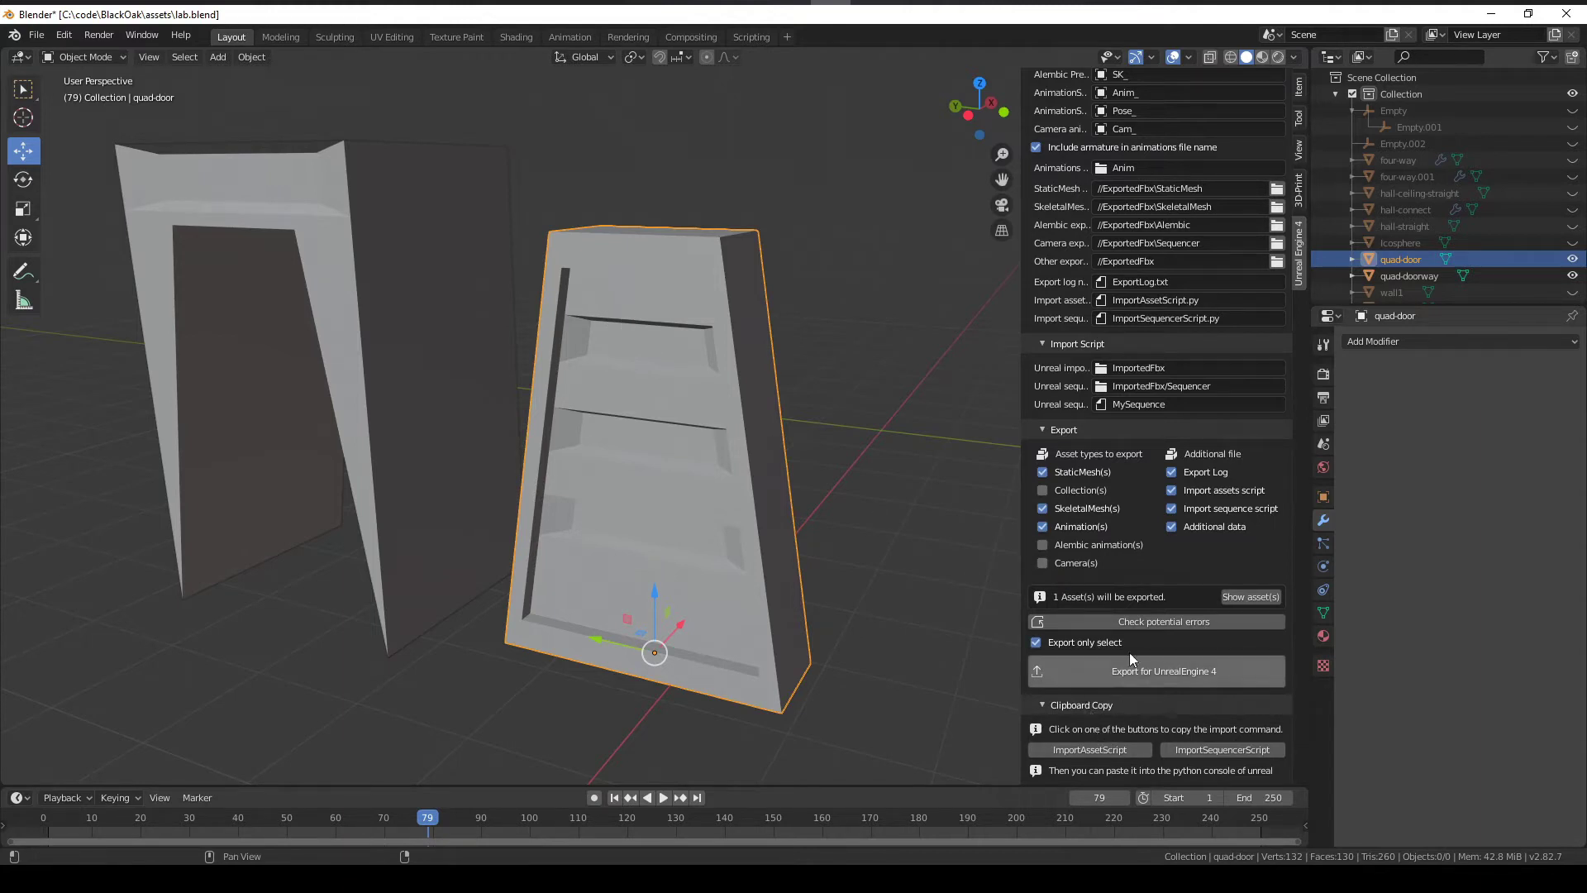
pyautogui.click(1126, 673)
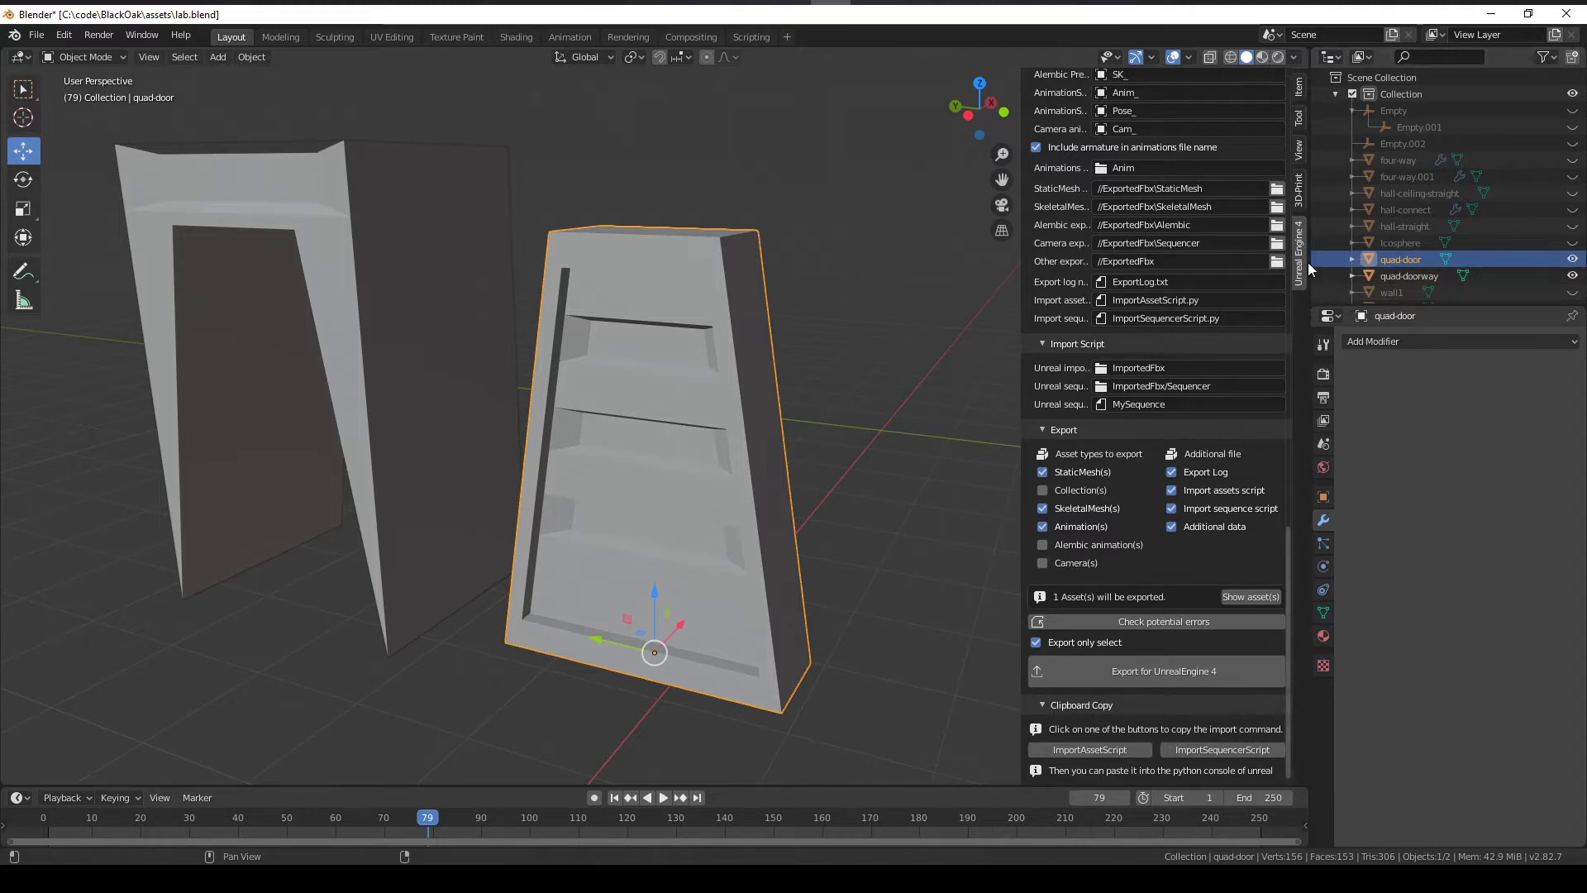
pyautogui.scroll(10, 1278, 267)
# Step: Reselect the quad-door object in the viewport and zoom in on it
pyautogui.keyDown('ctrl'); pyautogui.click(1340, 266); pyautogui.keyUp('ctrl')
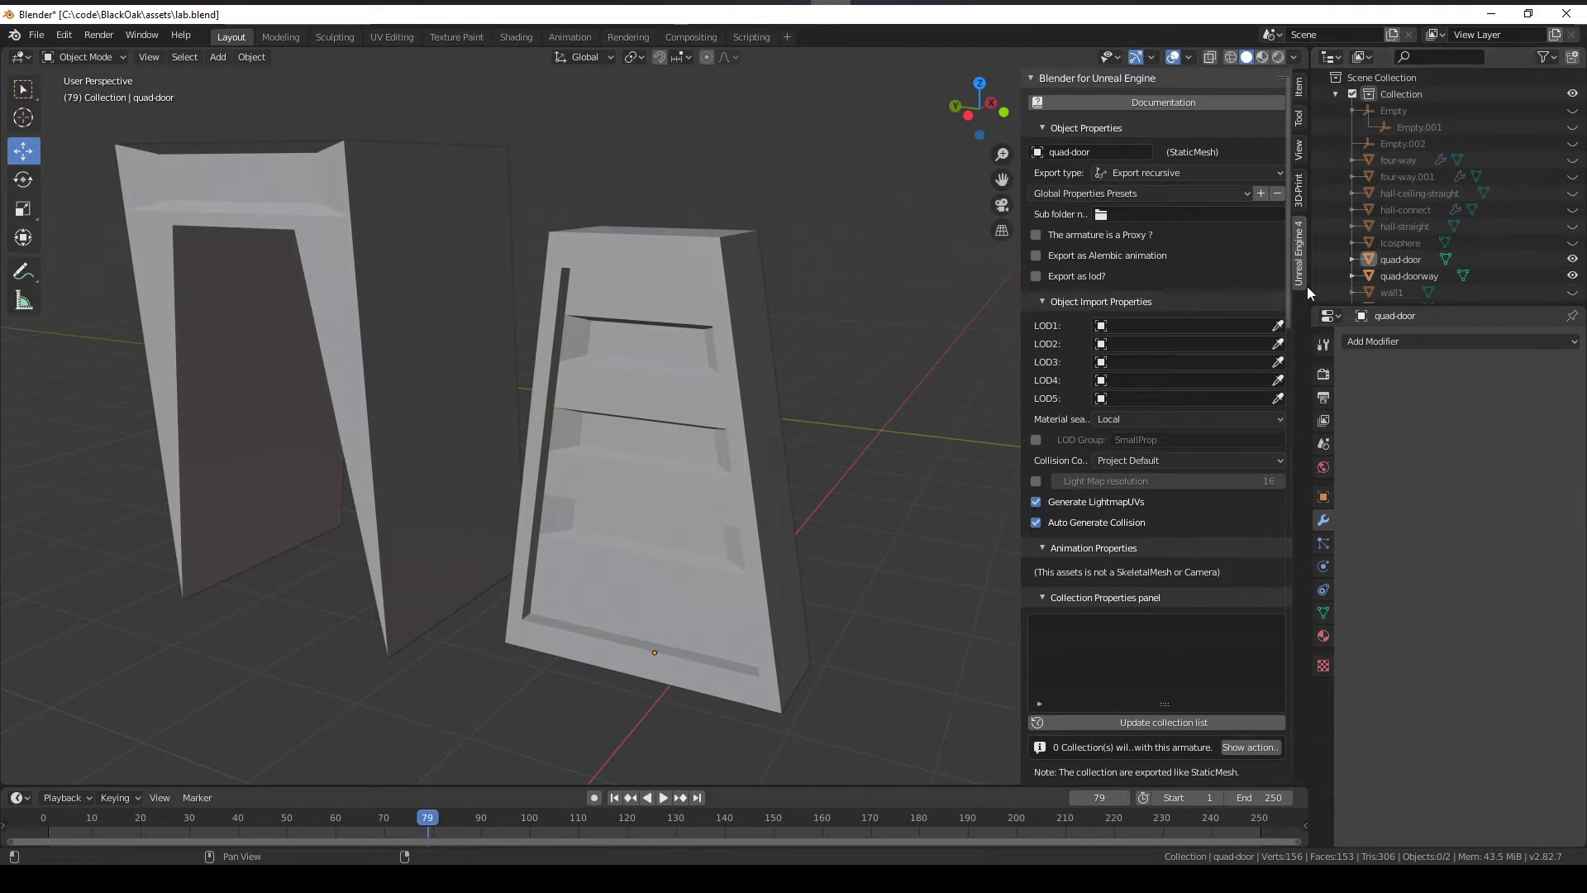
pyautogui.click(748, 437)
pyautogui.moveTo(826, 415); pyautogui.dragTo(855, 358, button='middle')
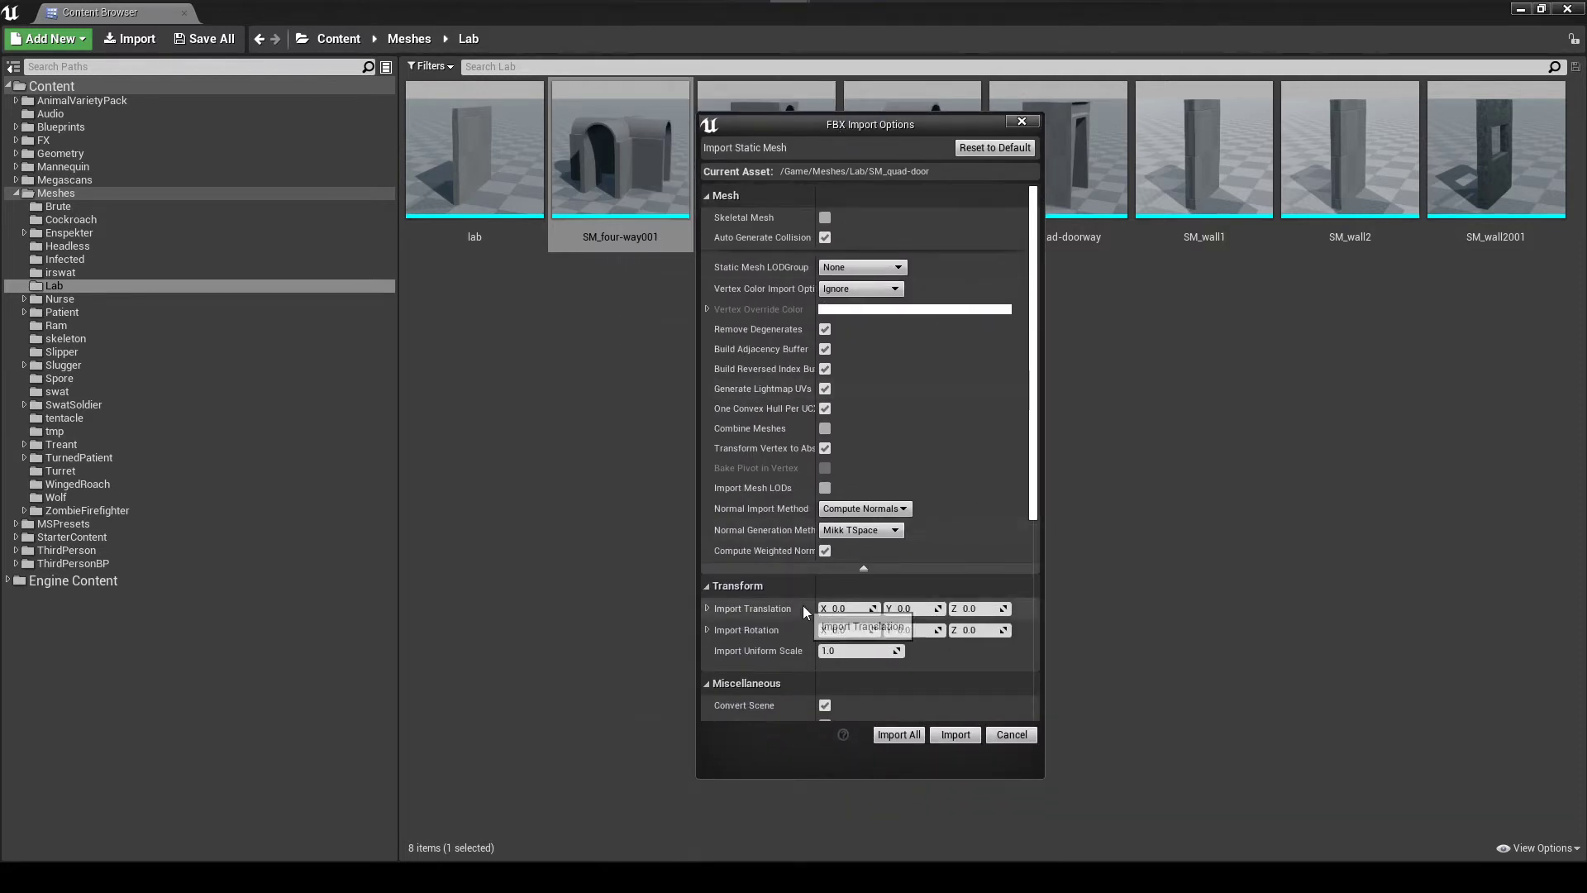
# Step: Import SM_quad-door into Content/Meshes/Lab and open it in the mesh editor
pyautogui.click(957, 735)
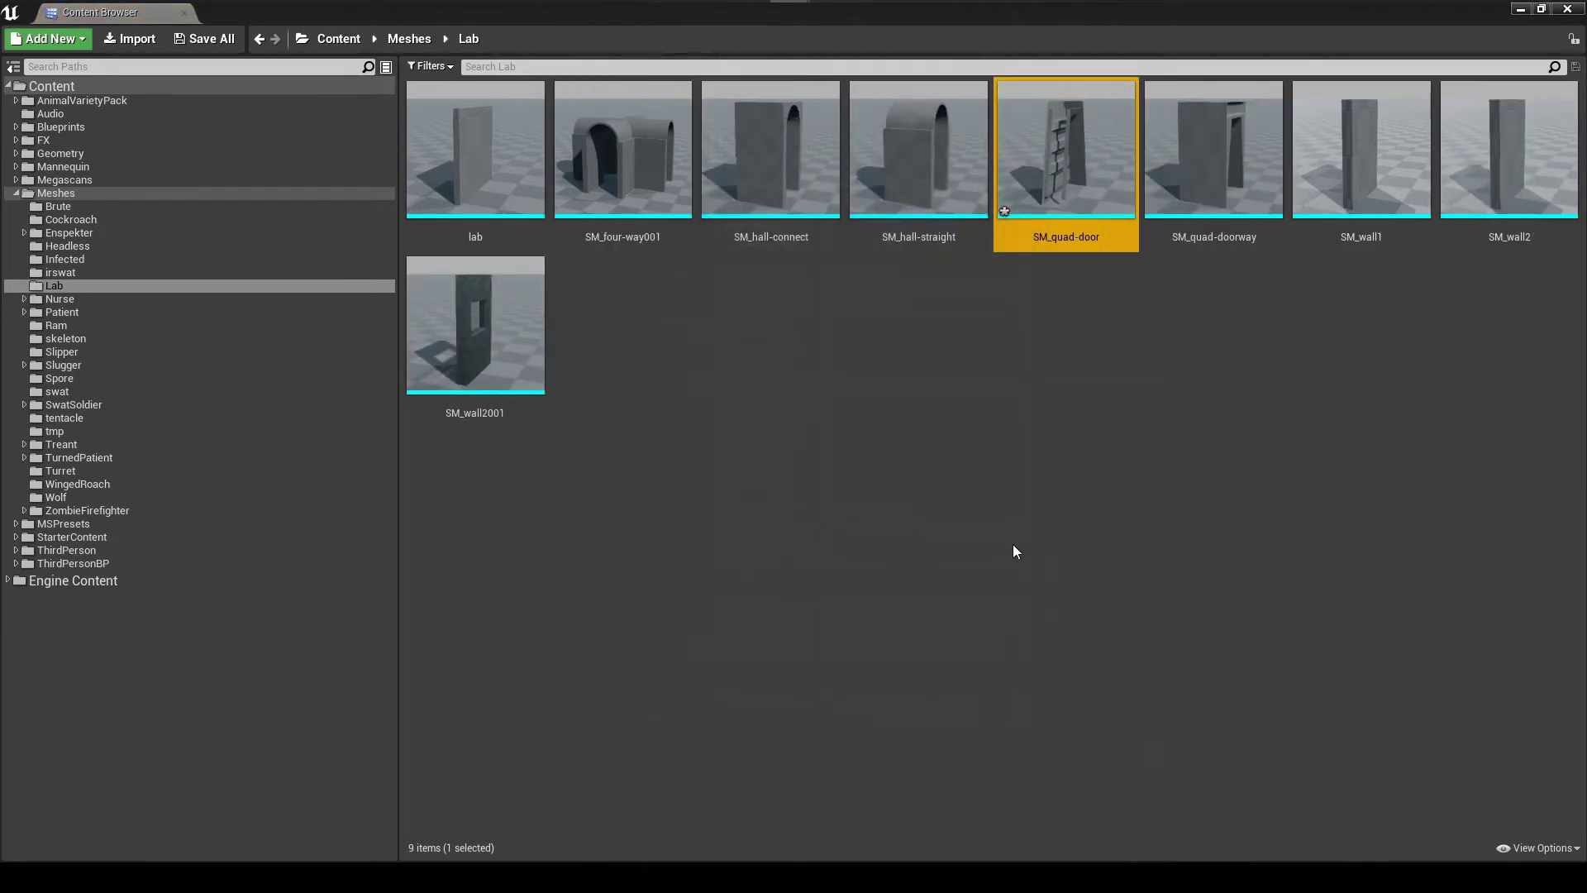
pyautogui.moveTo(1064, 151)
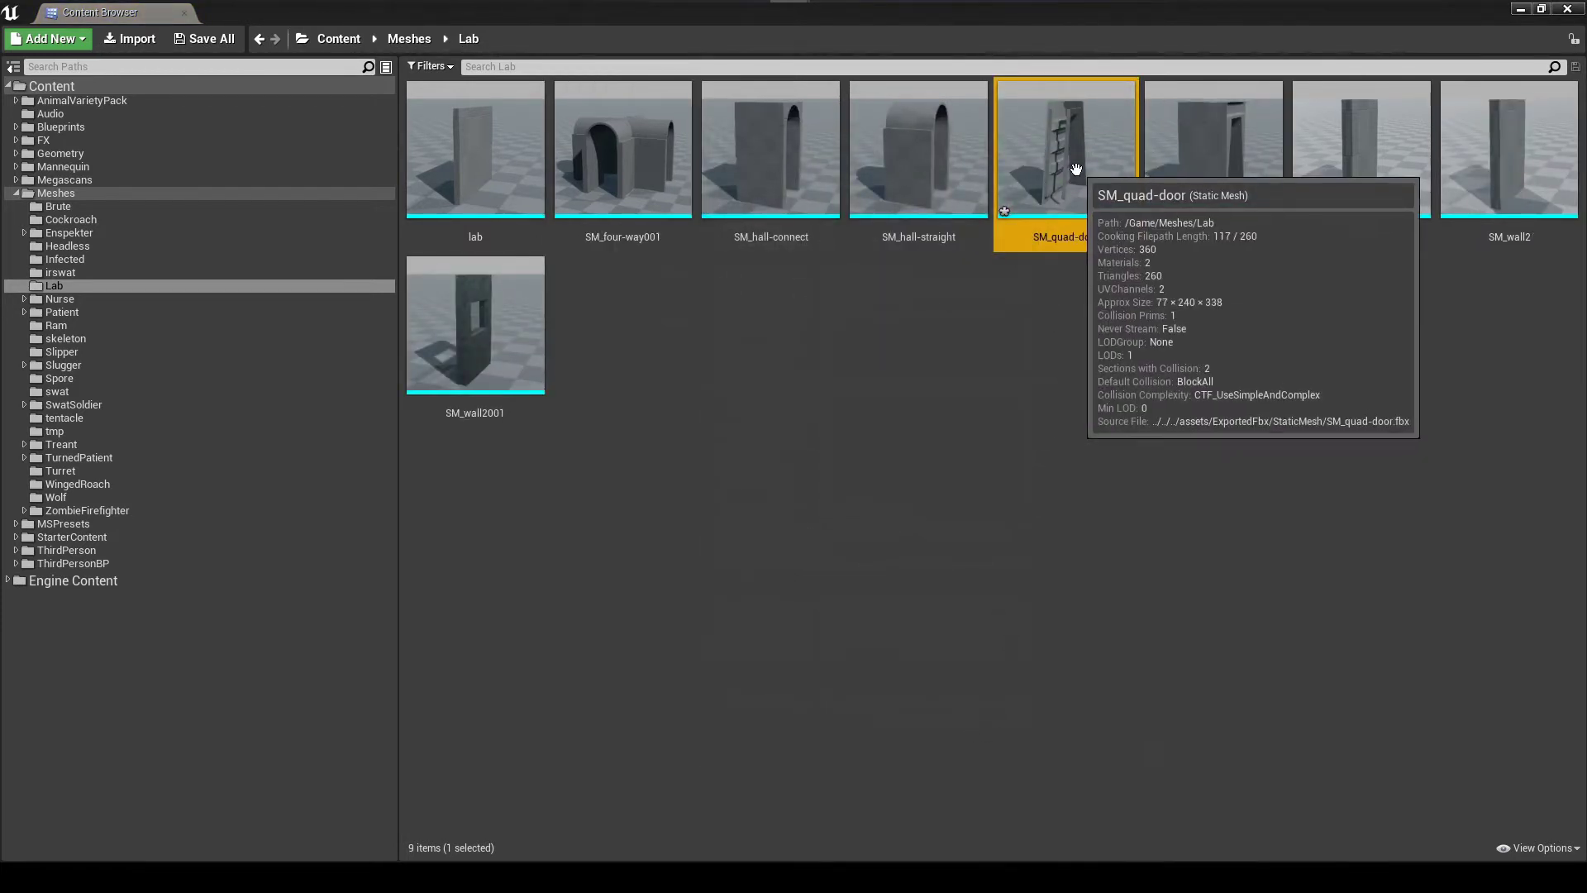
pyautogui.doubleClick(1075, 170)
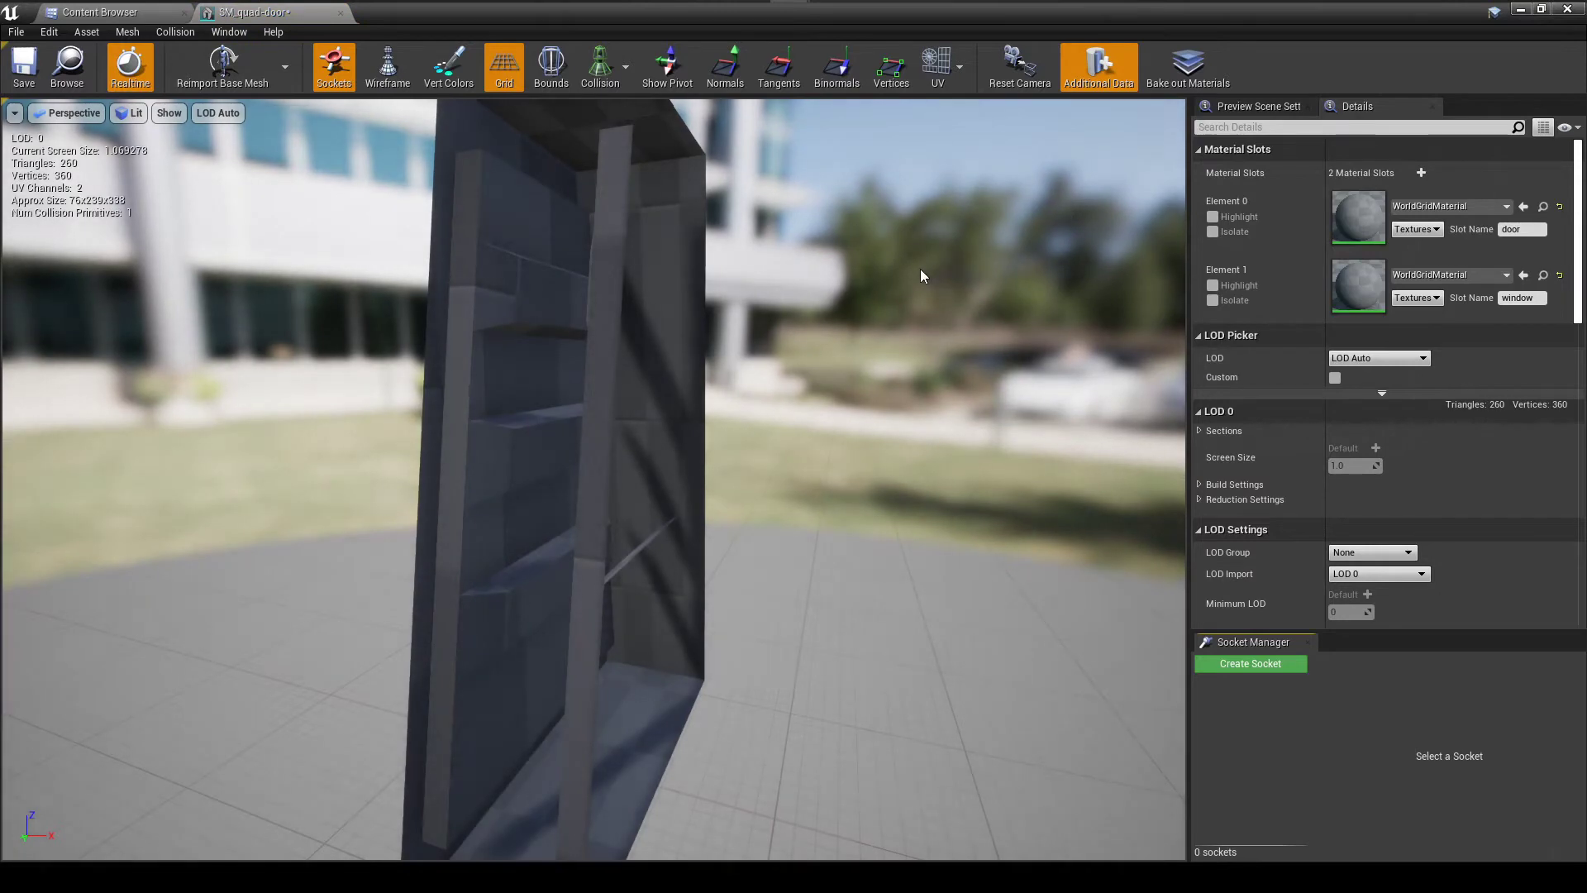
# Step: Orbit the Static Mesh Editor viewport around the imported door and its ledges
pyautogui.moveTo(919, 293); pyautogui.dragTo(940, 309)
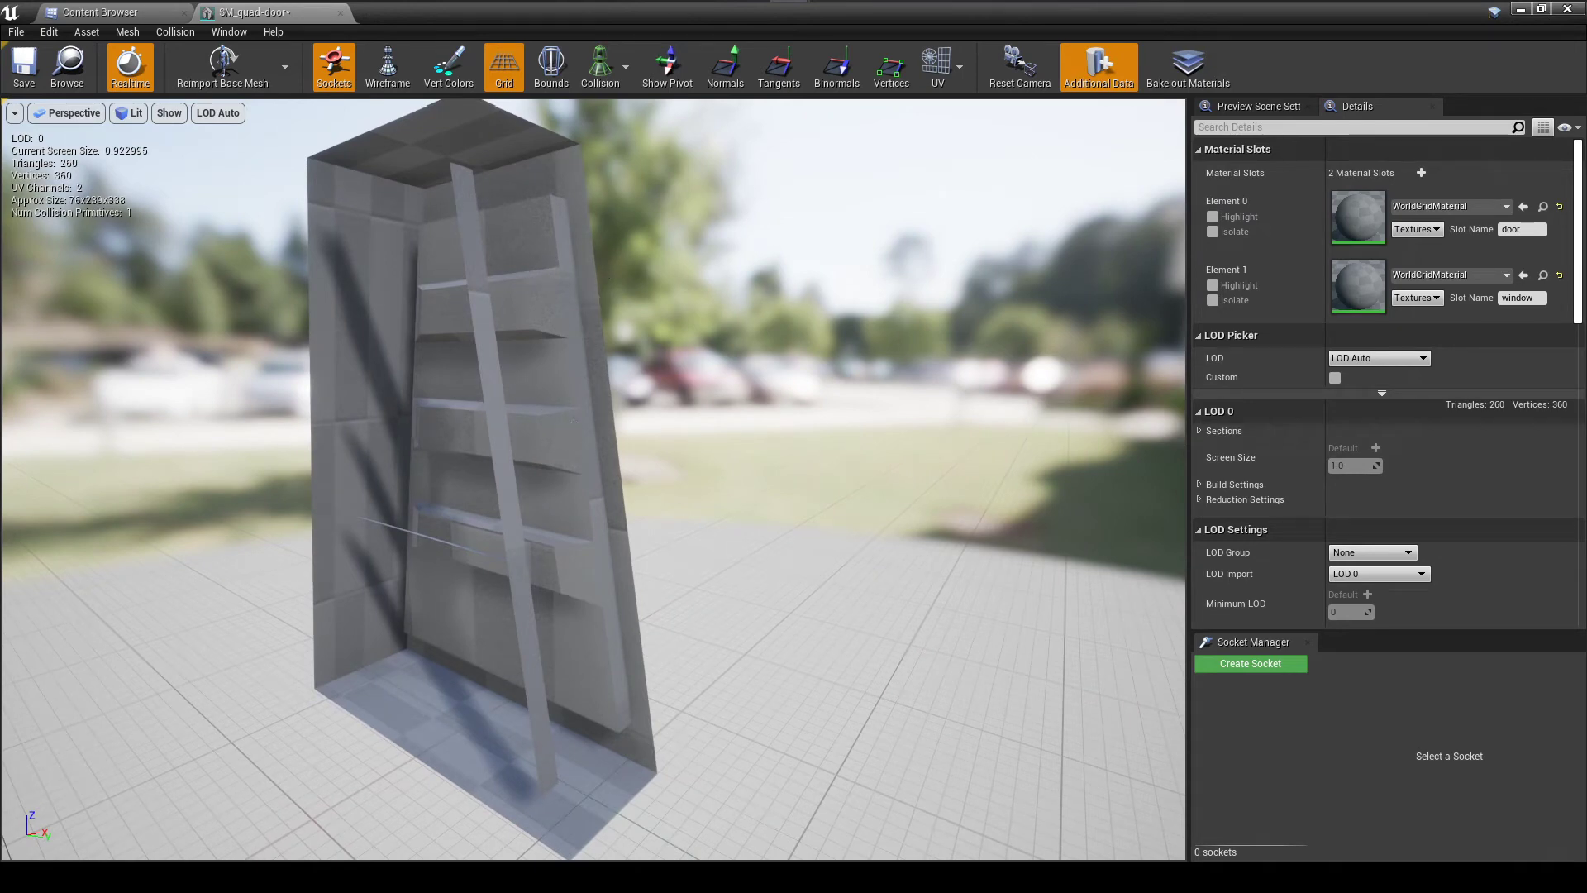
# Step: Return to Blender and view the quad-door mesh in Modeling edit mode from a higher angle
pyautogui.hotkey('alt', 'Tab')
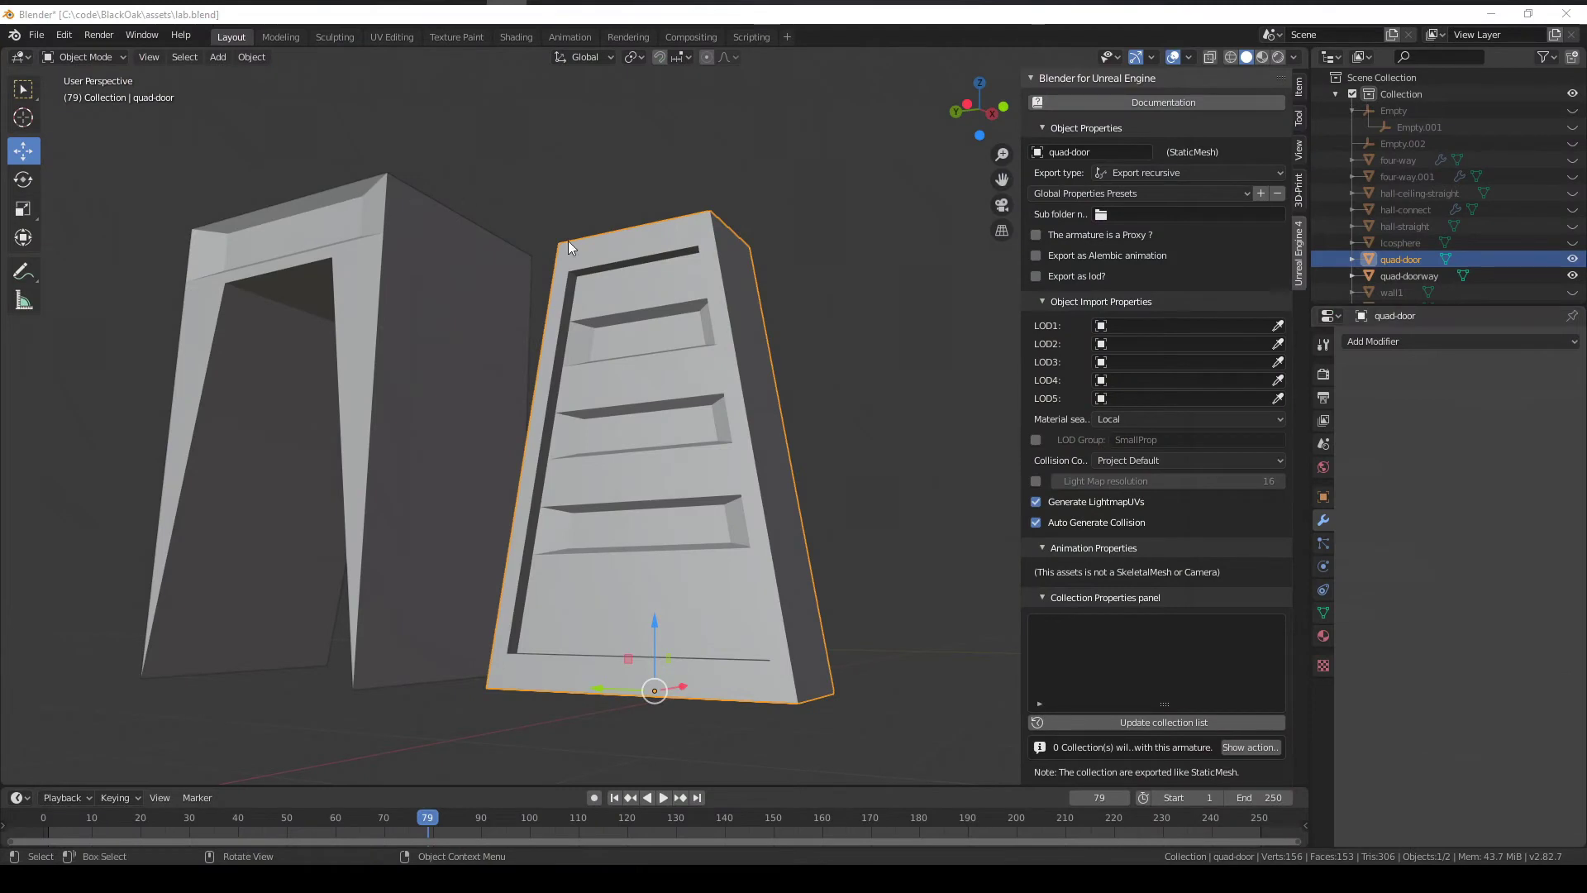
pyautogui.click(280, 38)
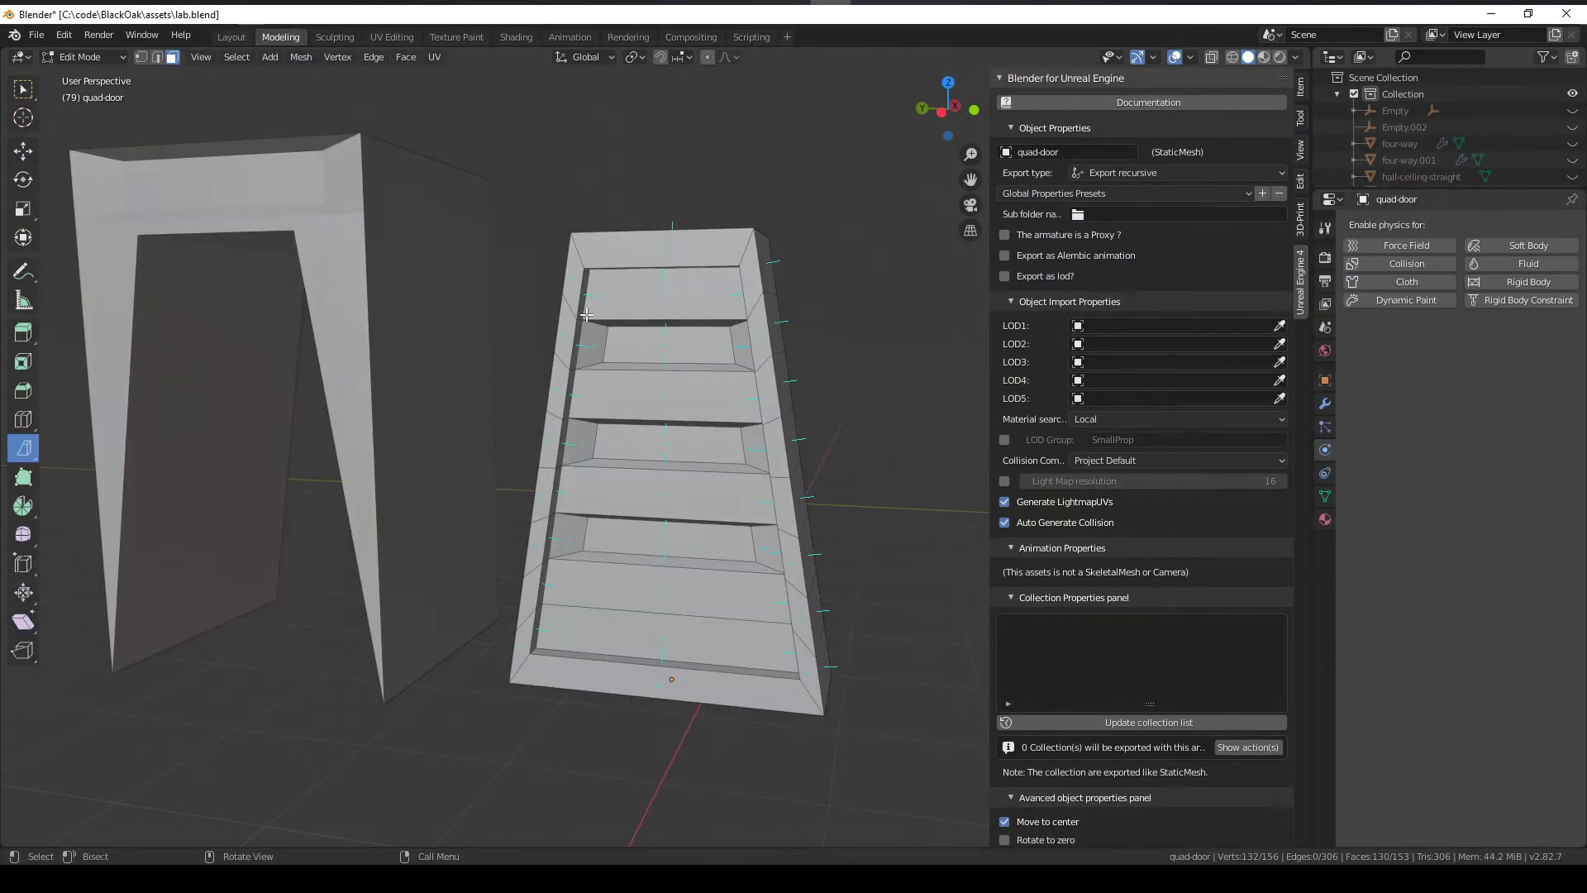
pyautogui.moveTo(644, 286); pyautogui.dragTo(750, 308, button='middle')
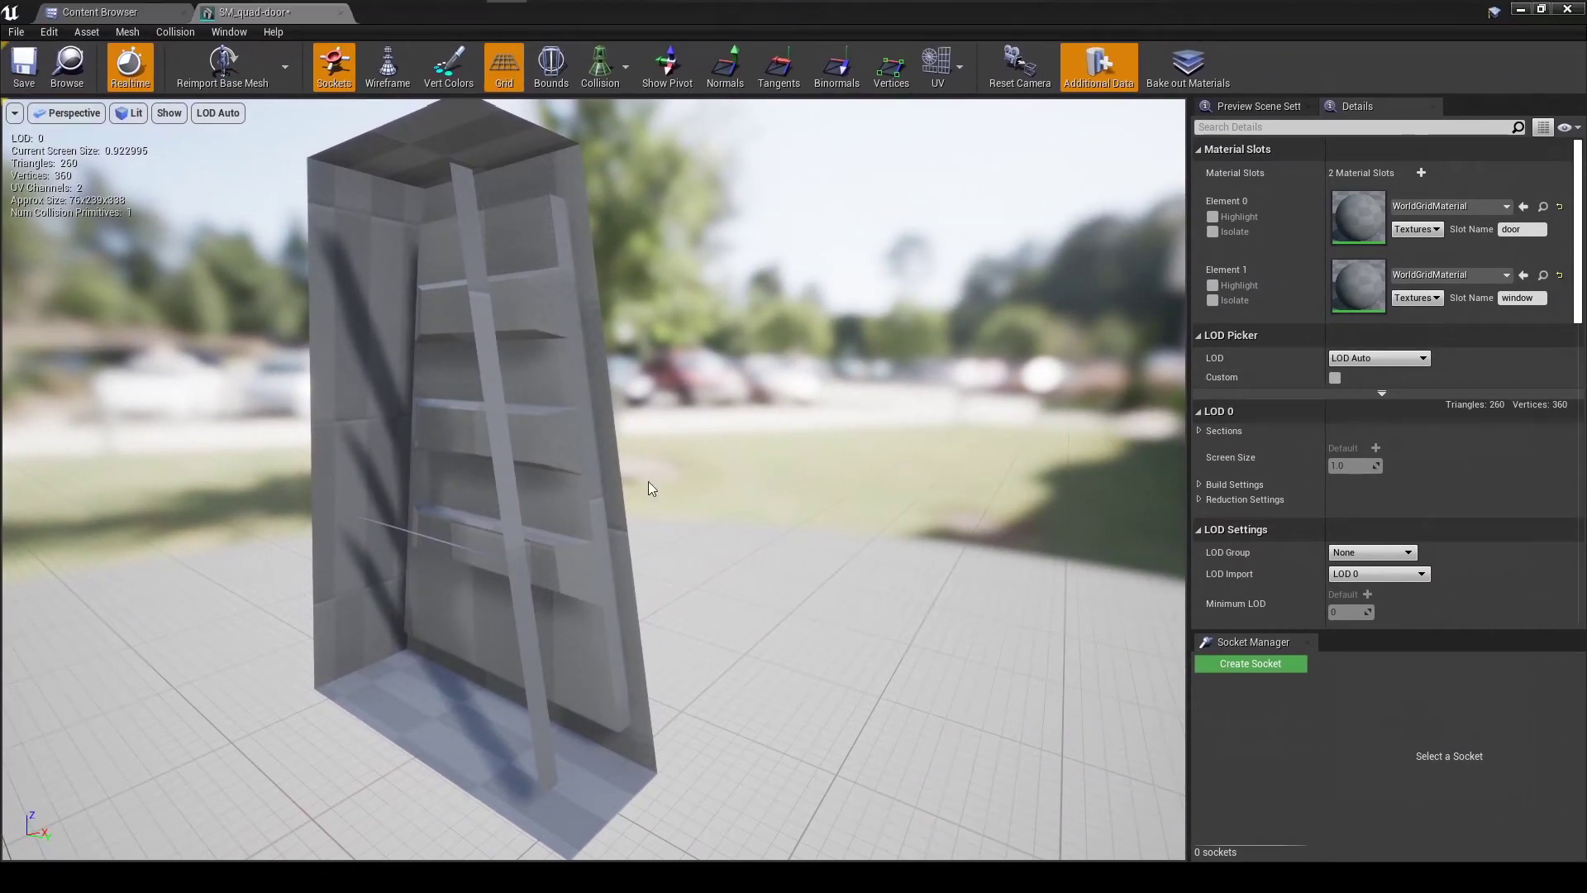
pyautogui.scroll(3, 759, 537)
pyautogui.moveTo(592, 480); pyautogui.dragTo(372, 480)
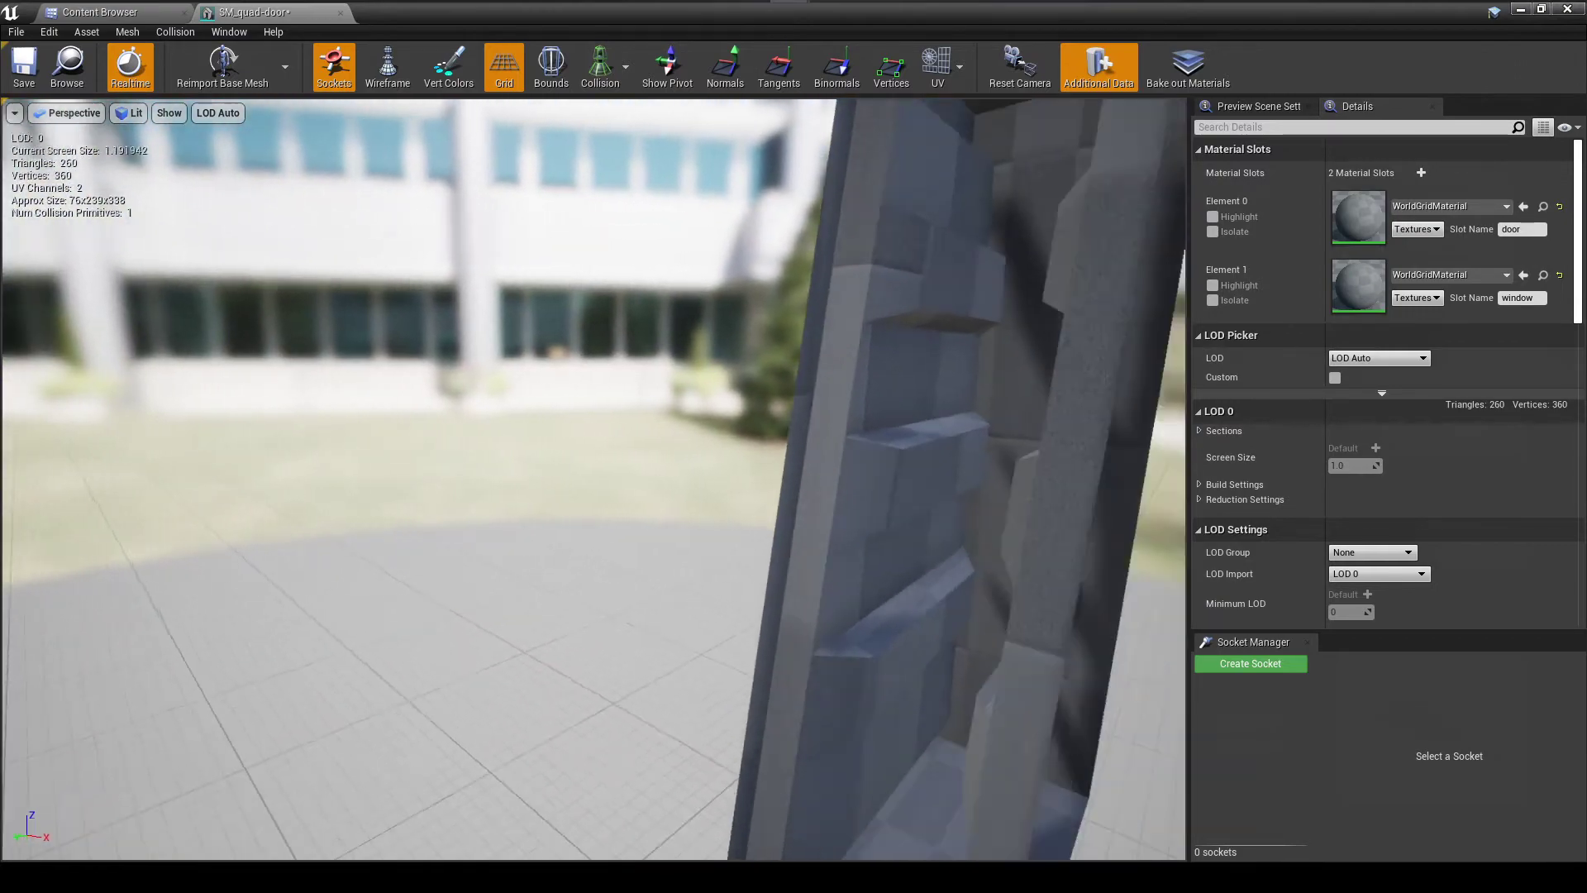
pyautogui.moveTo(592, 480); pyautogui.dragTo(373, 480)
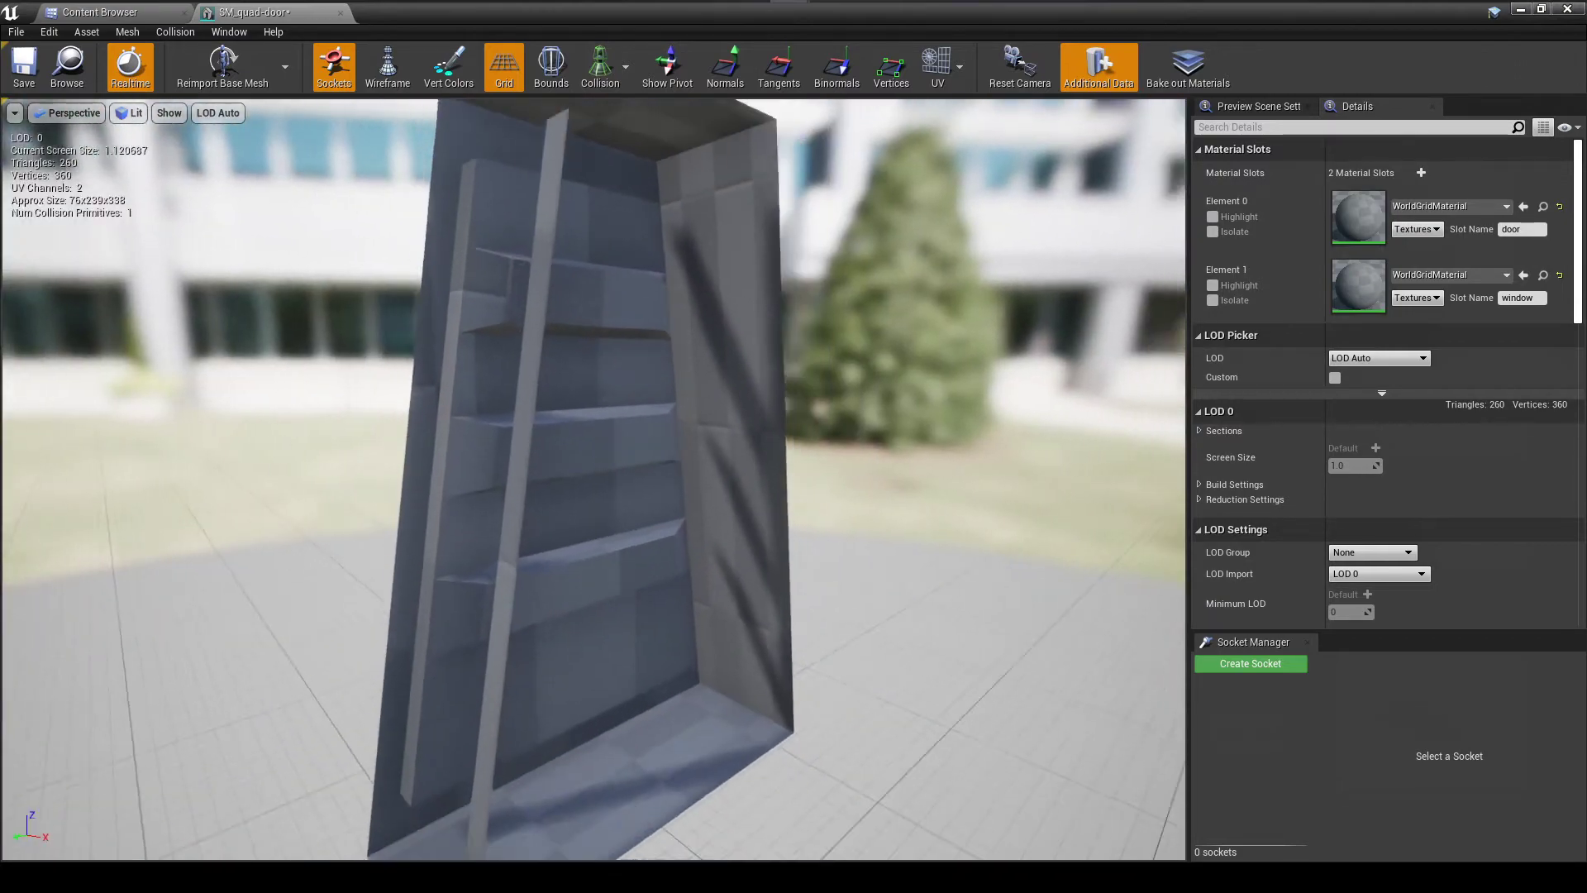
pyautogui.moveTo(754, 529); pyautogui.dragTo(755, 571)
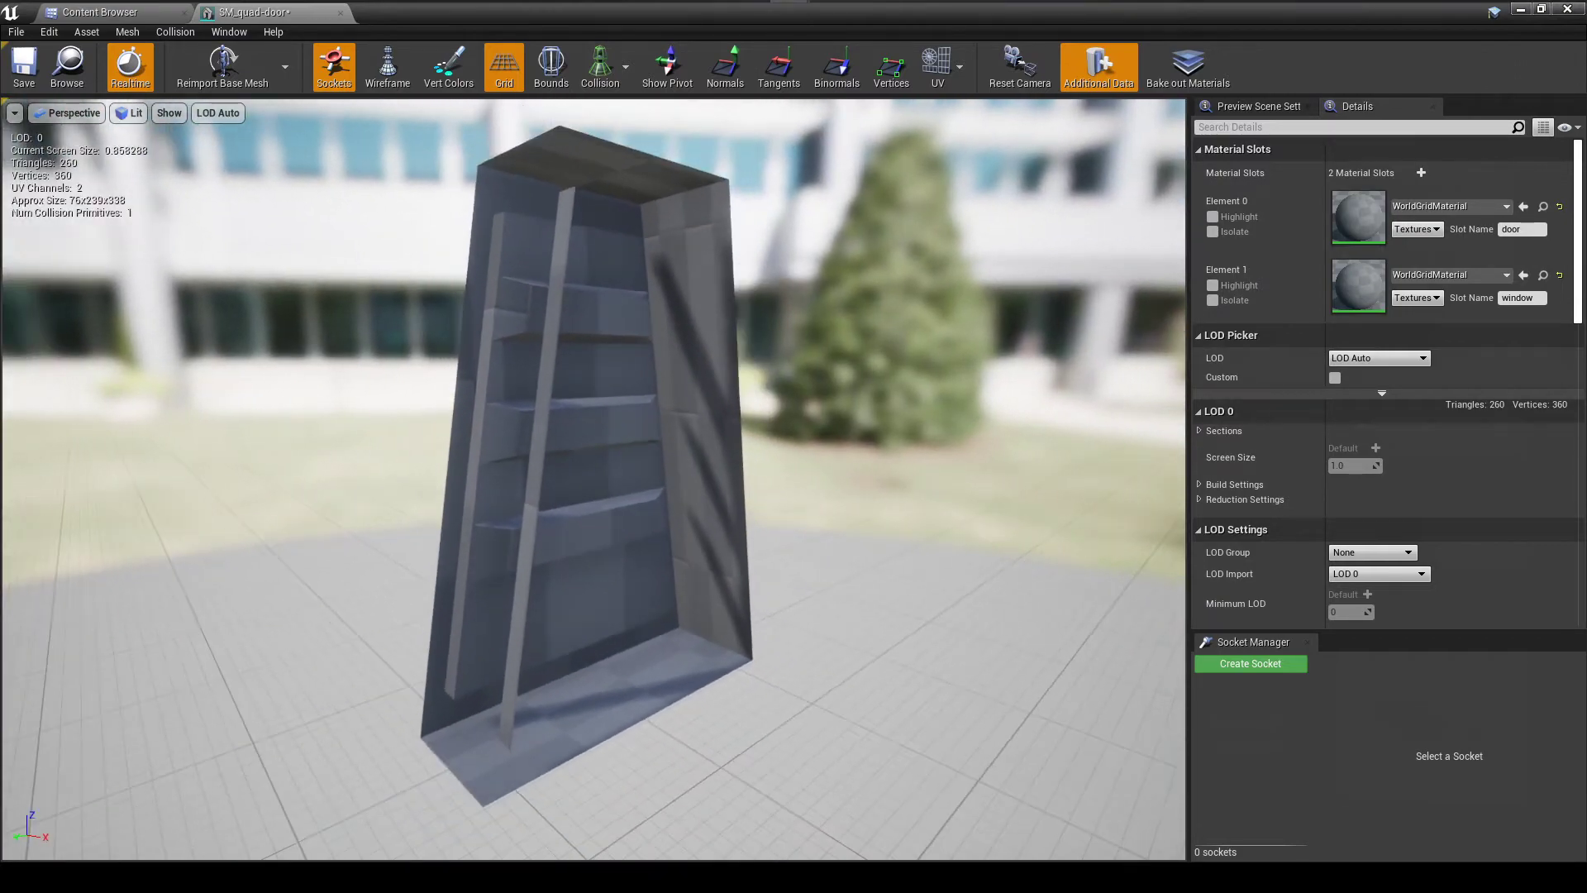
pyautogui.moveTo(789, 502); pyautogui.dragTo(790, 502)
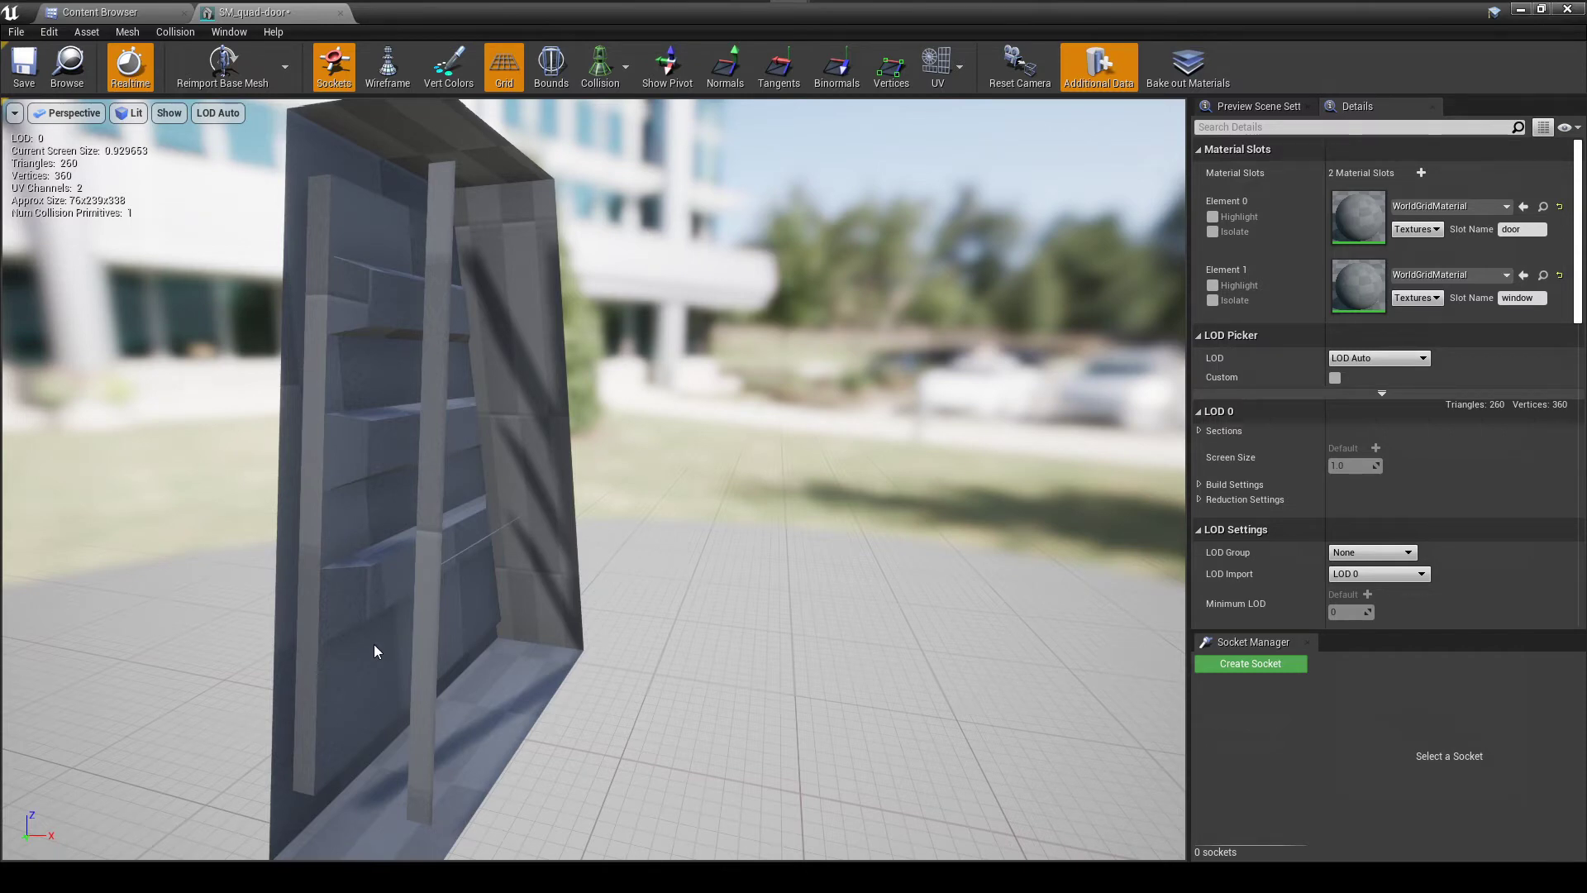
pyautogui.moveTo(189, 592)
pyautogui.mouseDown()
pyautogui.moveTo(122, 581)
pyautogui.moveTo(165, 612)
pyautogui.mouseUp()
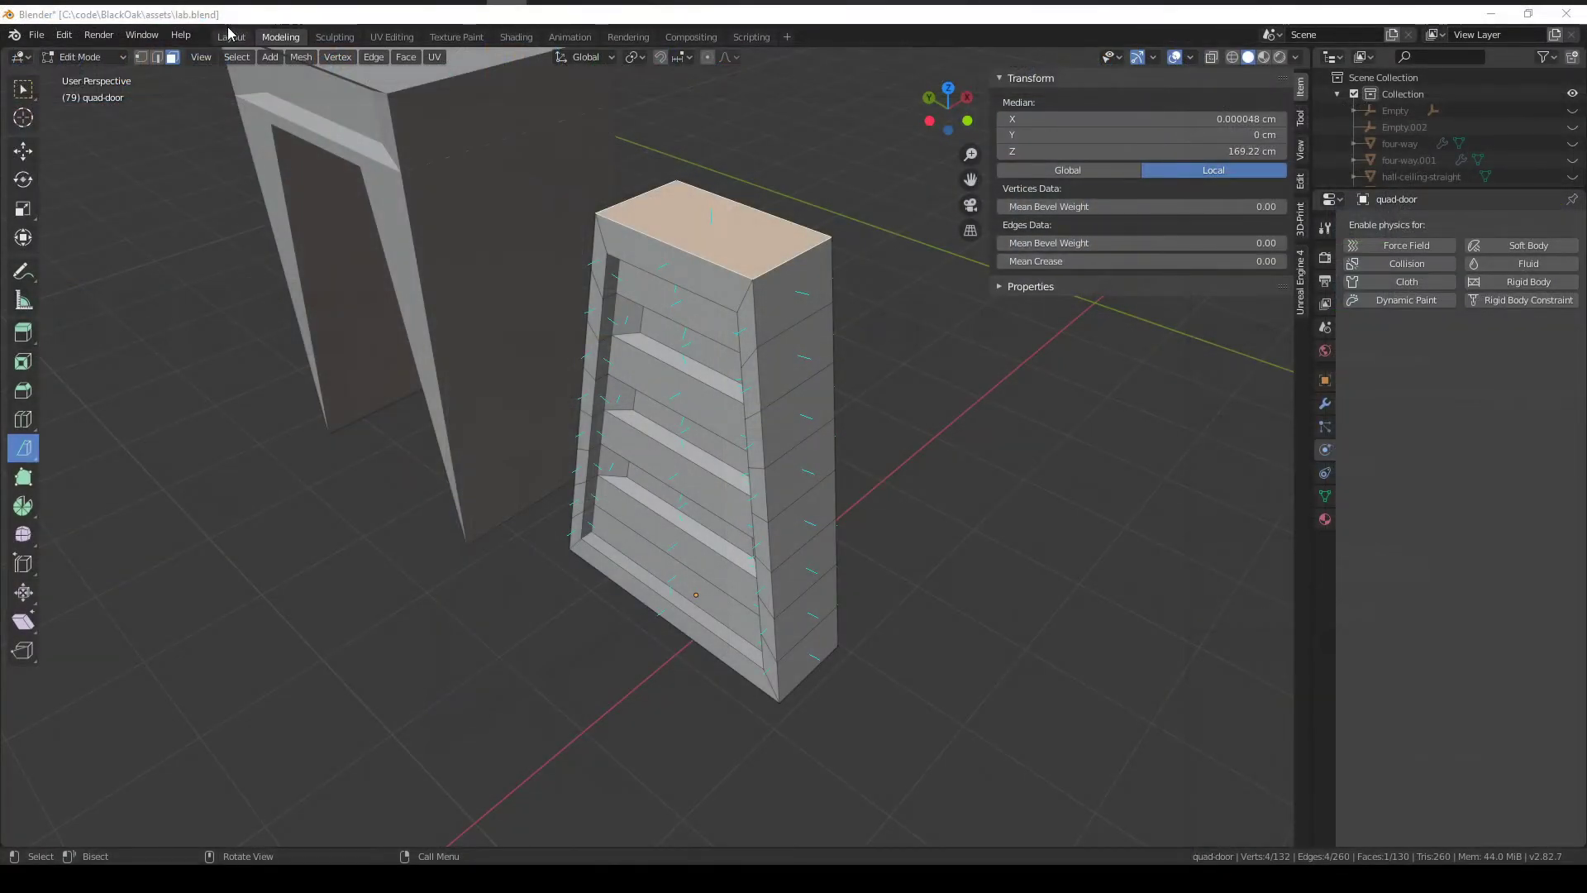
# Step: Reselect quad-door in Layout and show its Item transforms (scale -0.383, 1.200, 2.000)
pyautogui.click(231, 37)
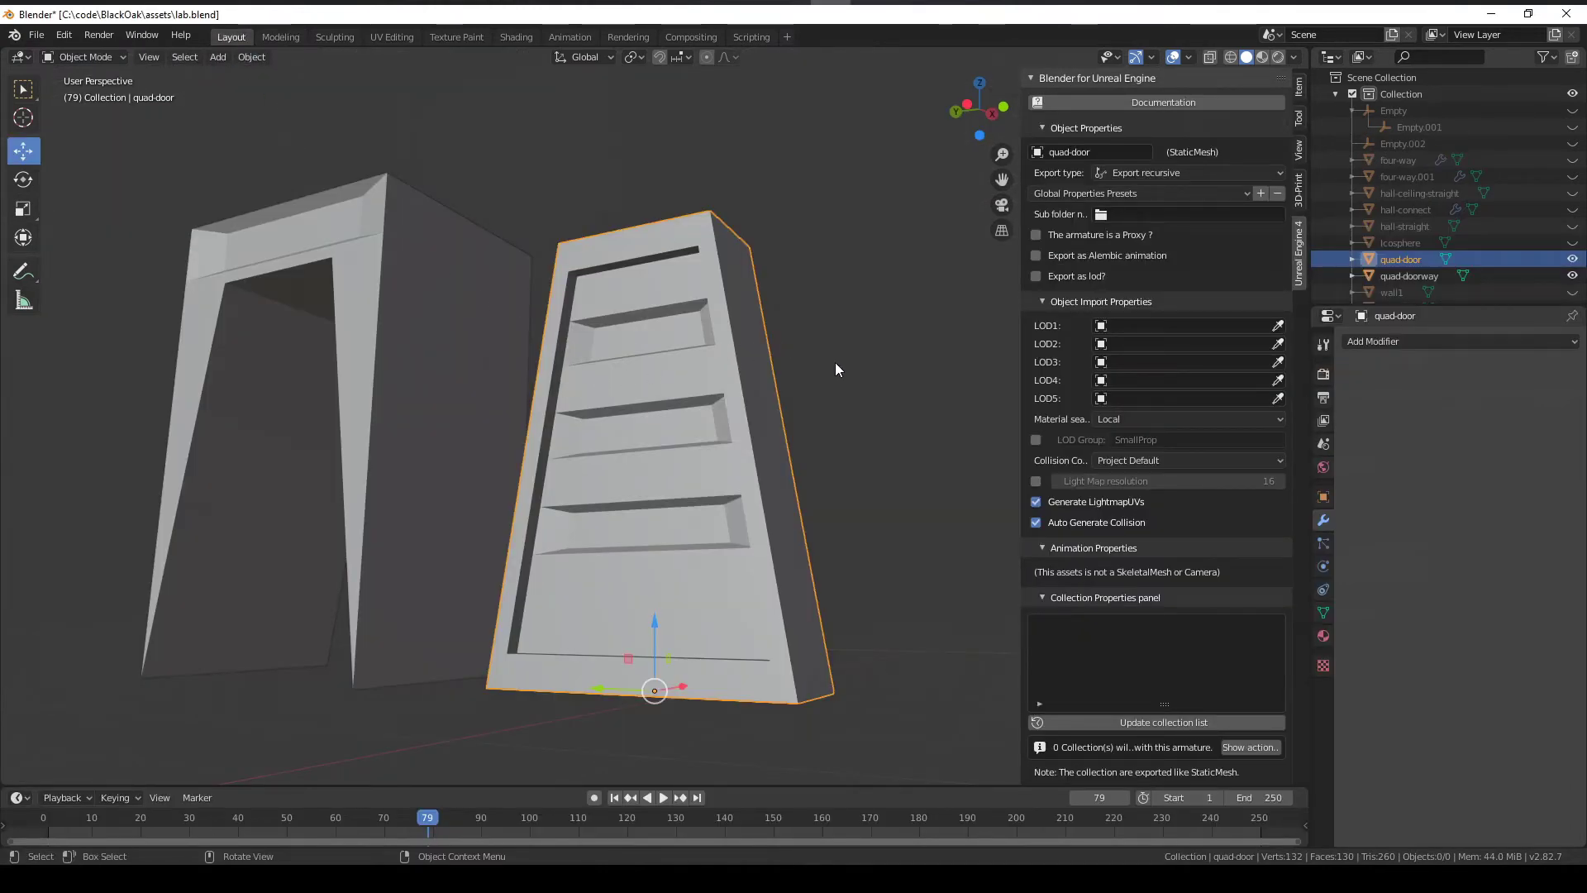
pyautogui.hotkey('alt', 'a')
pyautogui.moveTo(818, 409)
pyautogui.mouseDown(button='middle')
pyautogui.moveTo(803, 464)
pyautogui.moveTo(817, 442)
pyautogui.moveTo(828, 483)
pyautogui.moveTo(779, 438)
pyautogui.moveTo(800, 435)
pyautogui.moveTo(818, 393)
pyautogui.mouseUp(button='middle')
pyautogui.click(777, 438)
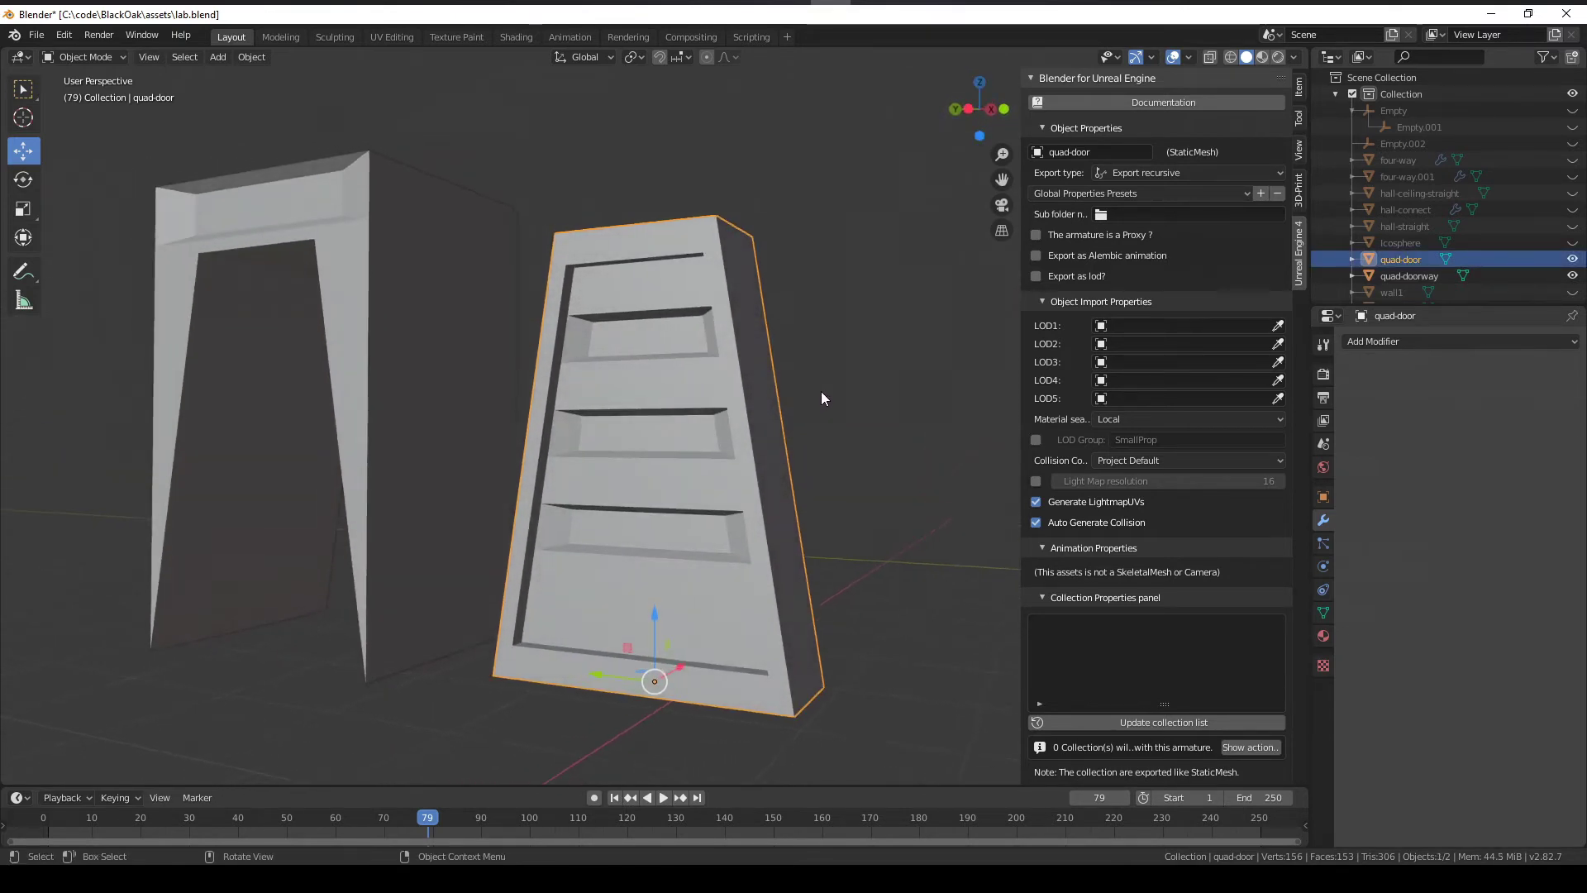
pyautogui.click(1299, 99)
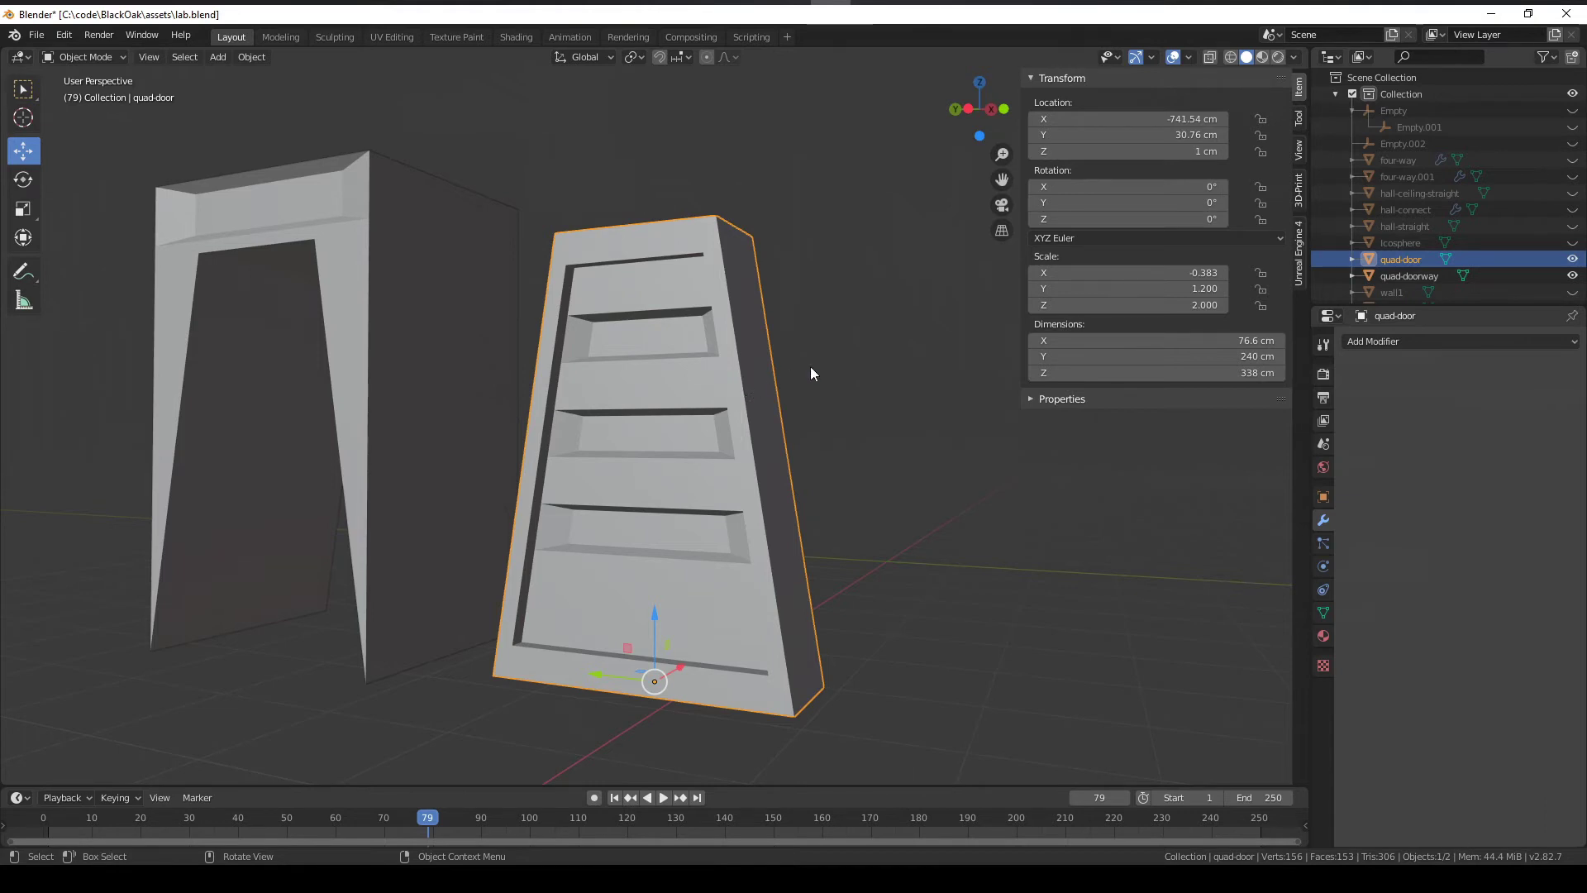
# Step: Apply the quad-door's scale and re-export it as a static mesh for Unreal Engine 4
pyautogui.rightClick(655, 400)
pyautogui.click(252, 58)
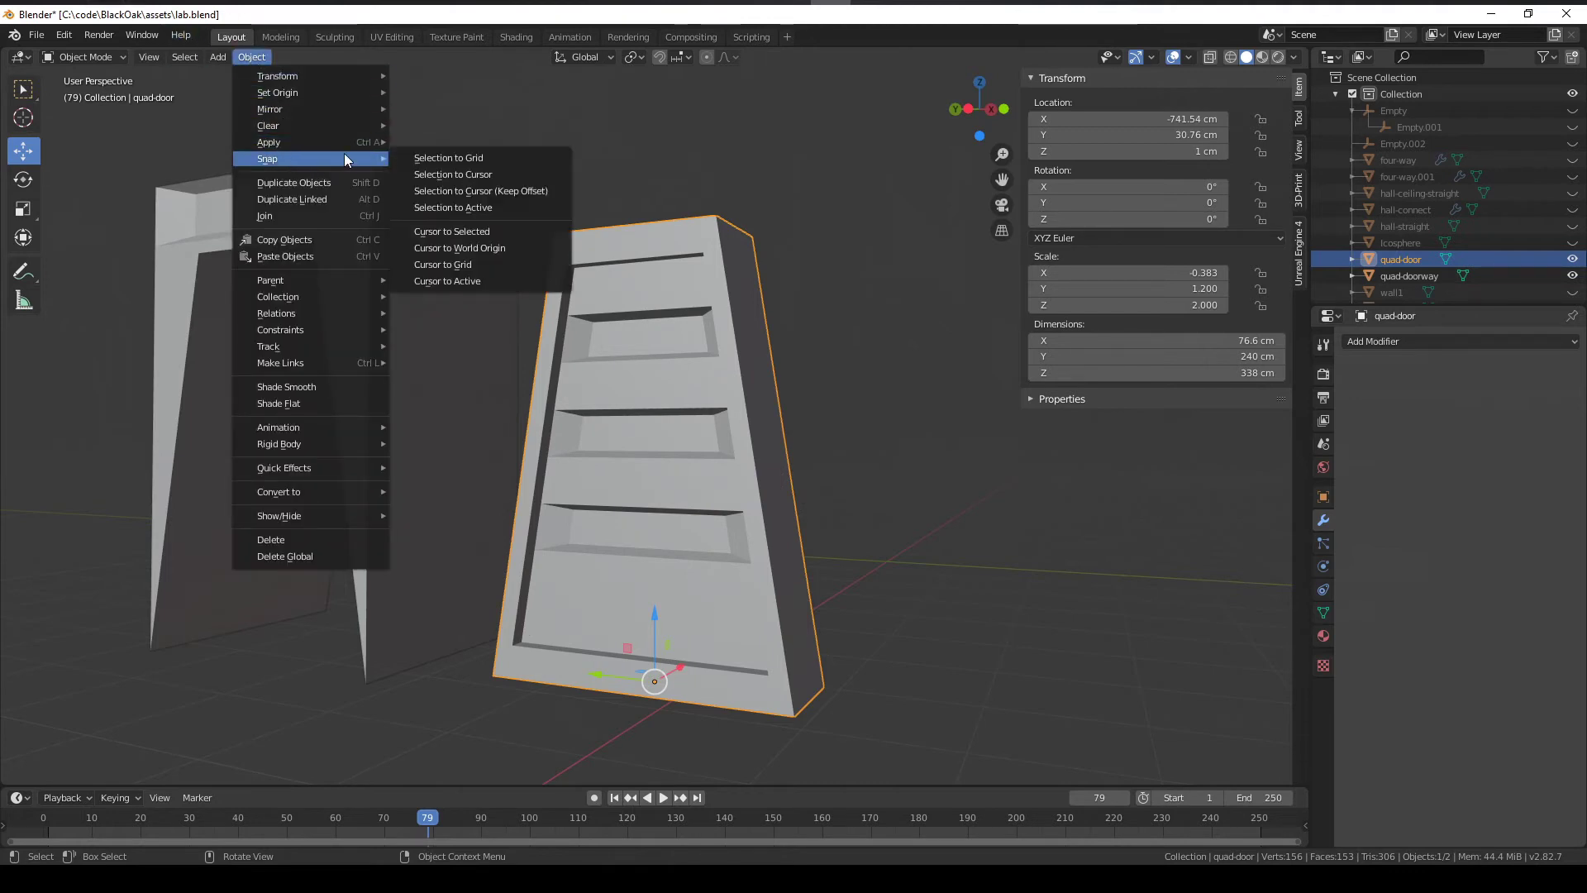
pyautogui.moveTo(269, 143)
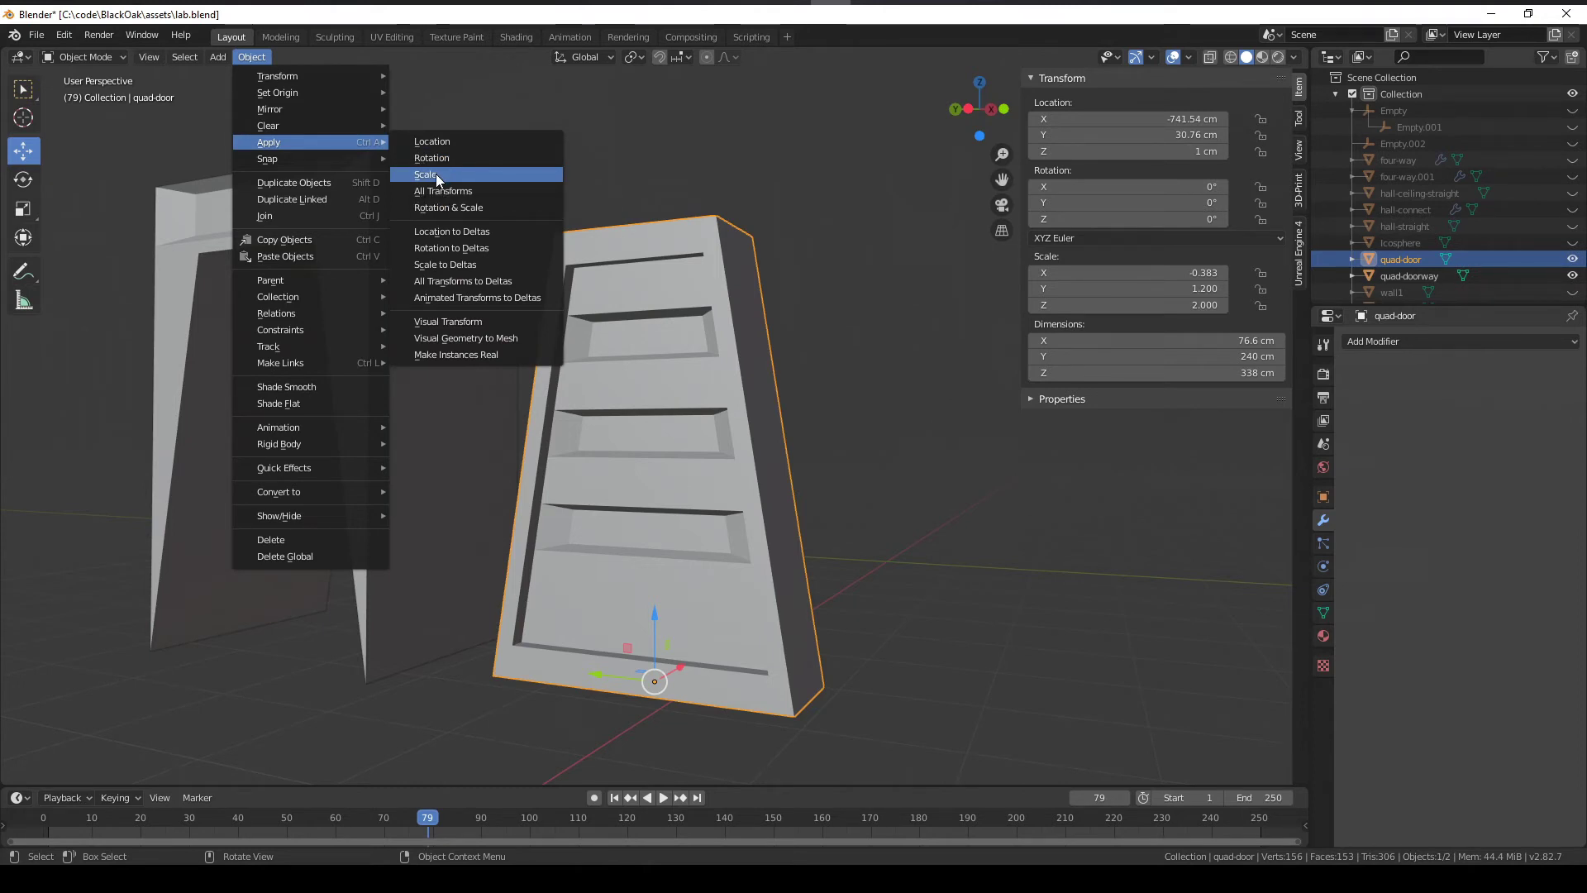
pyautogui.click(436, 174)
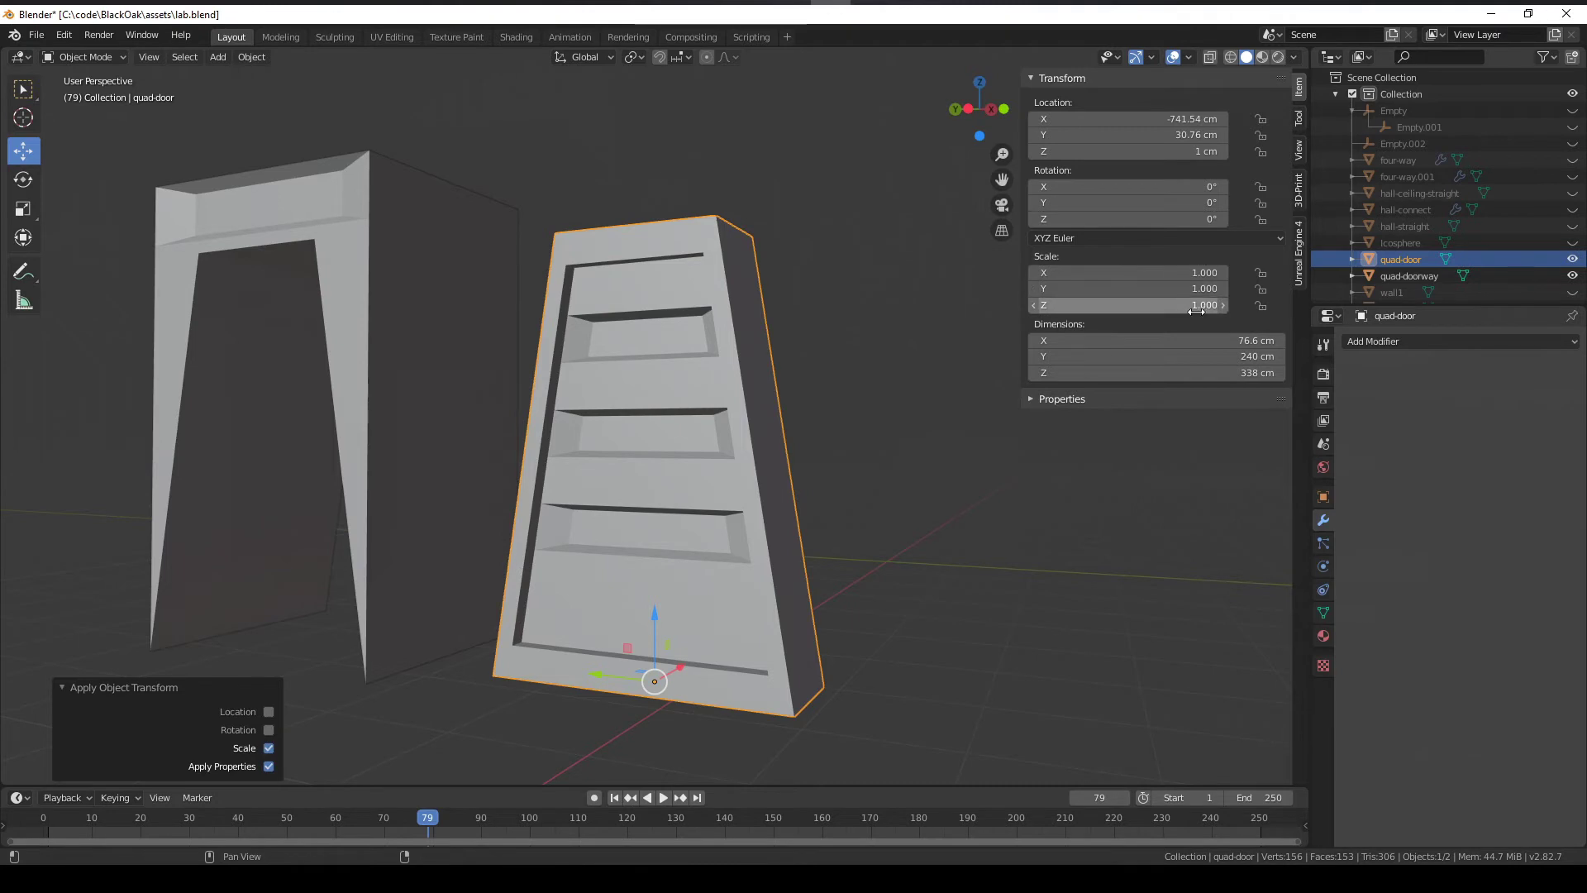
pyautogui.click(726, 337)
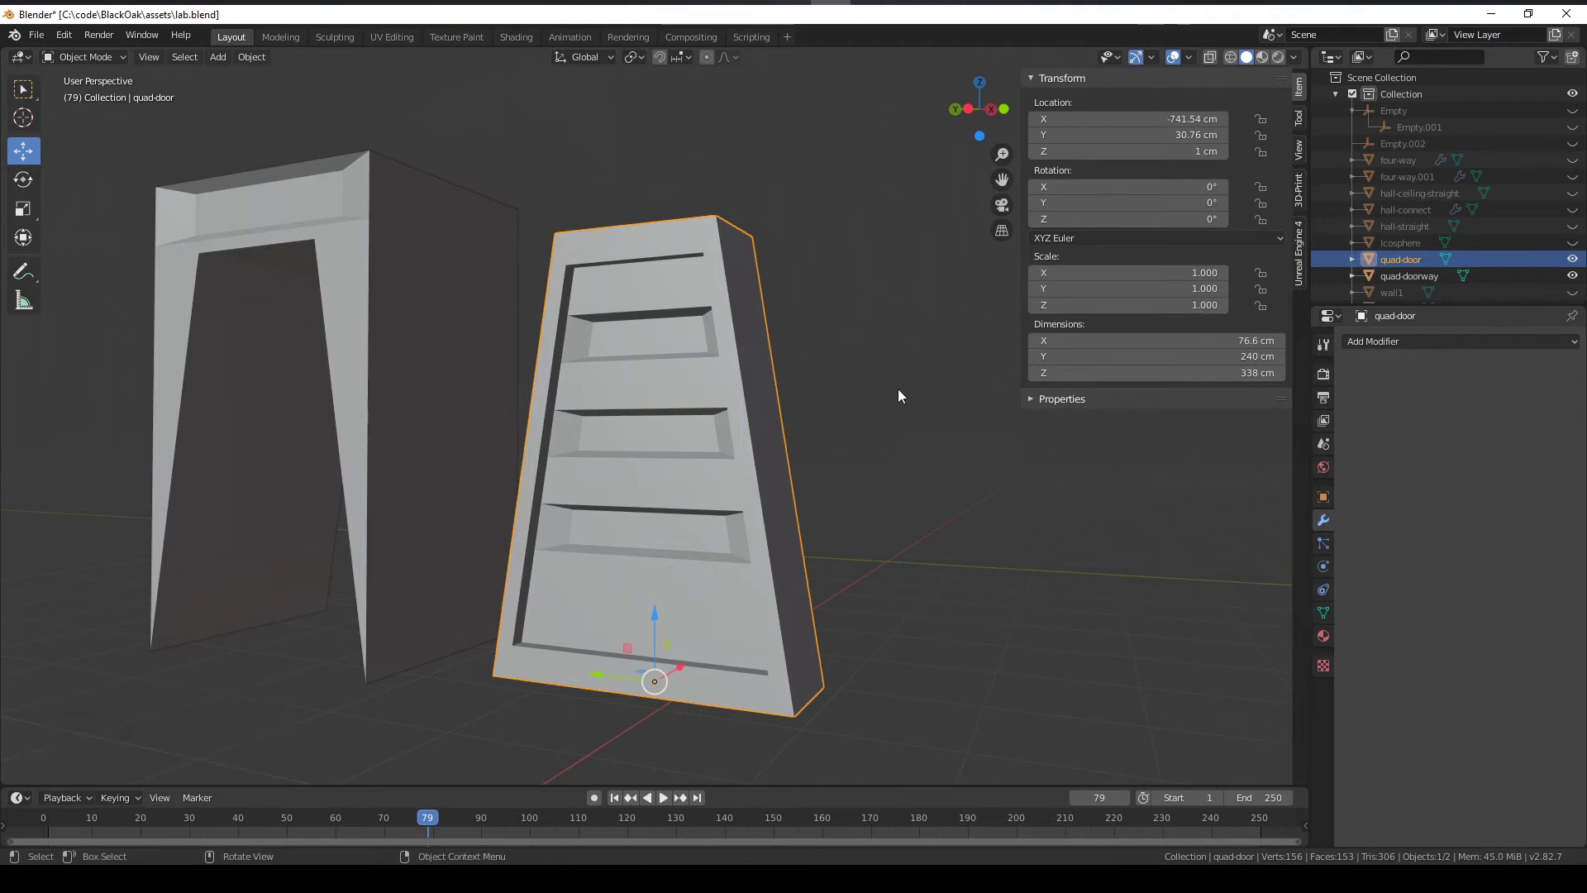
pyautogui.click(1298, 263)
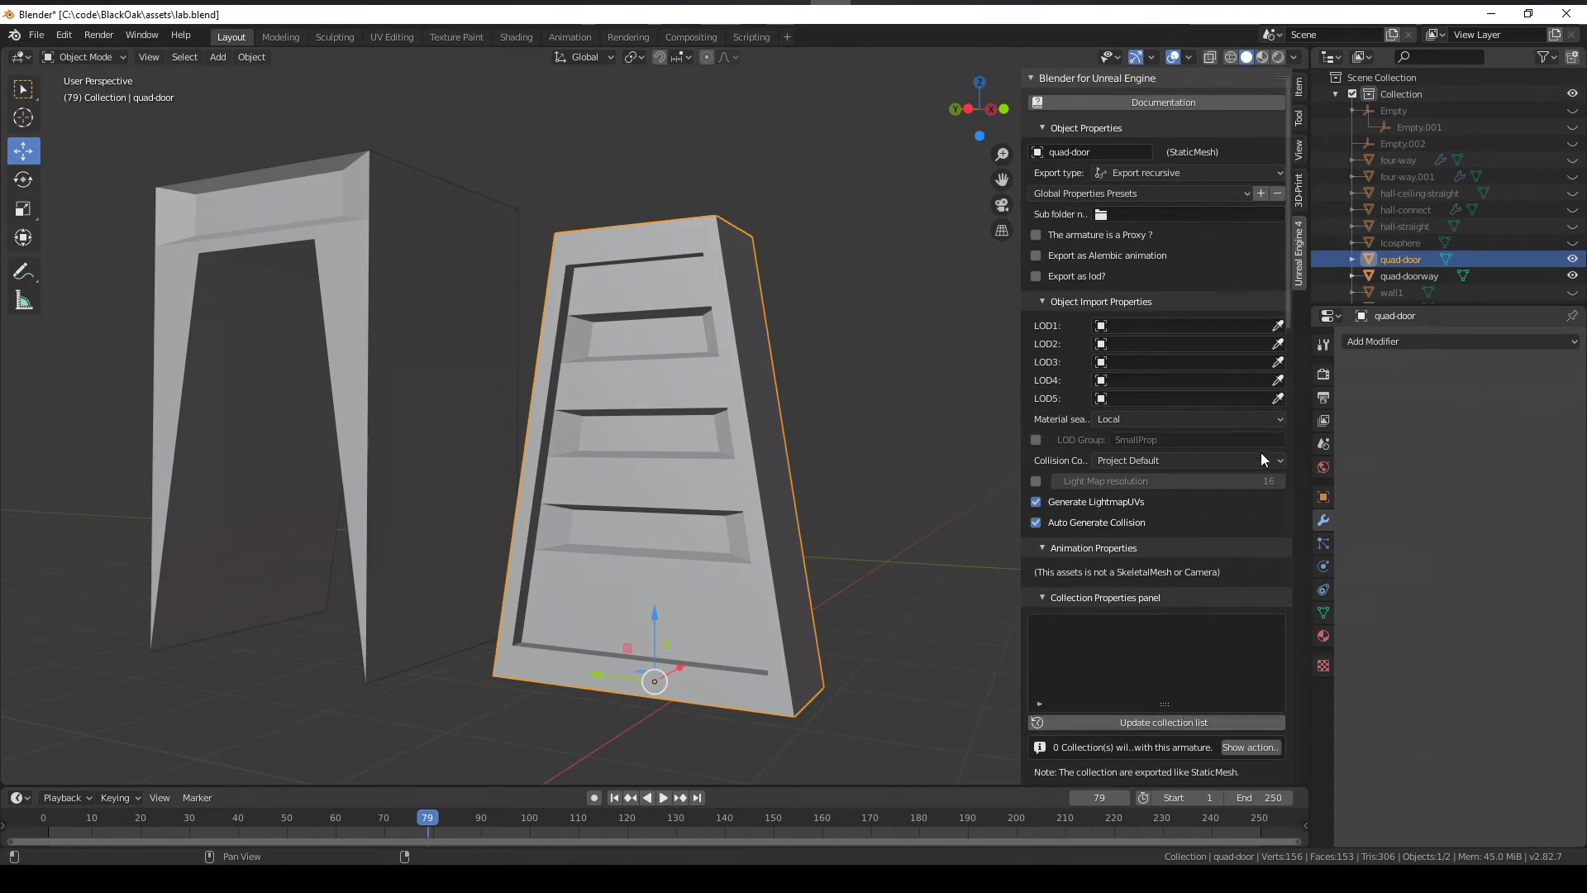
pyautogui.scroll(-2, 1175, 748)
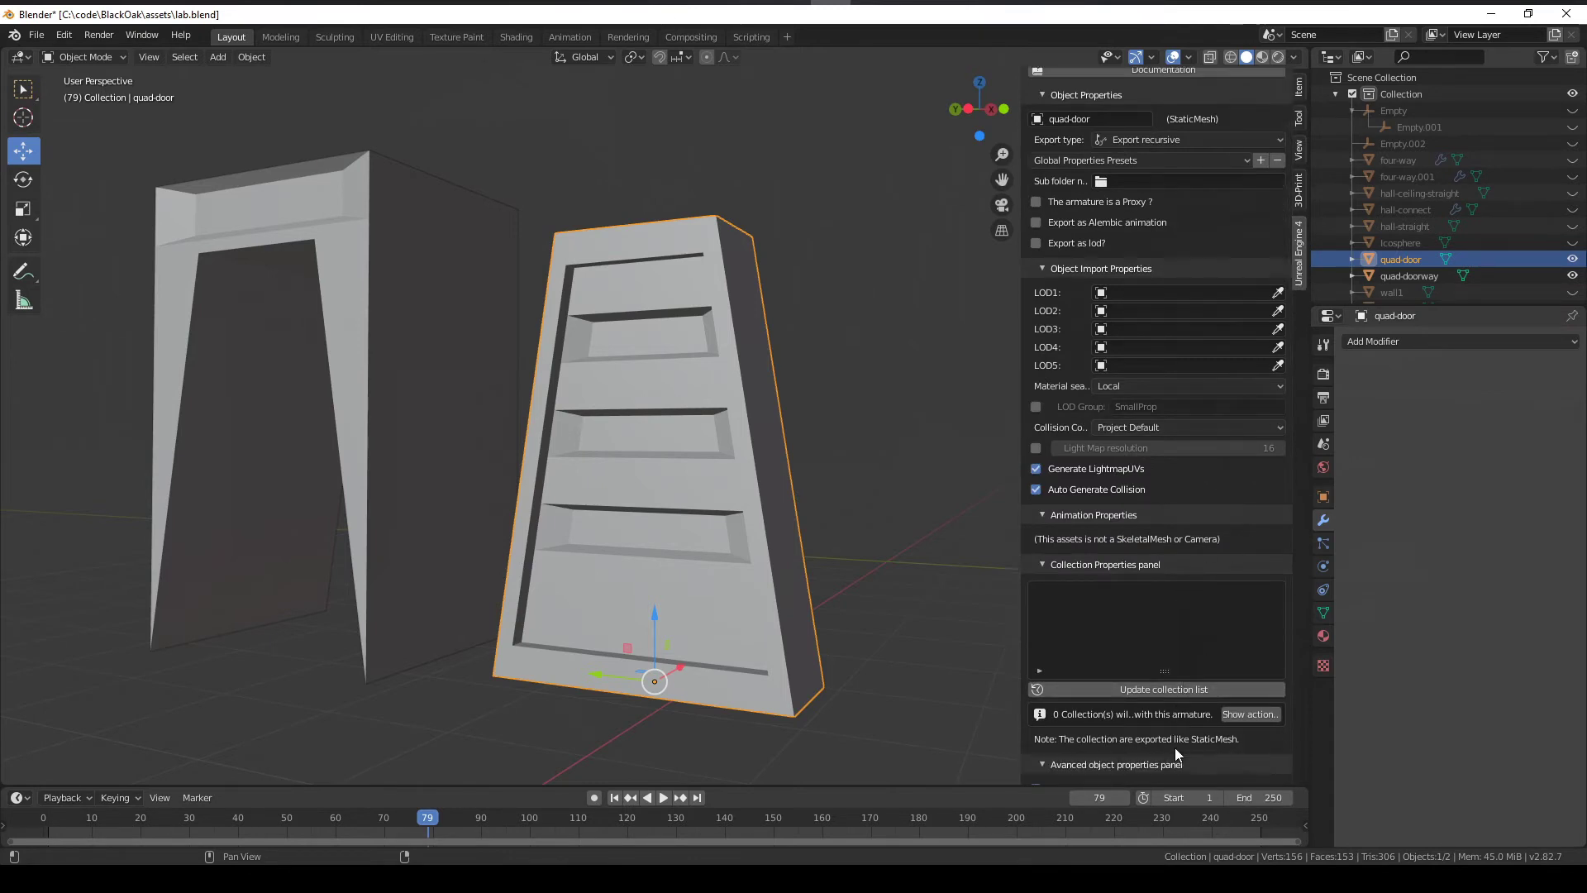
pyautogui.scroll(-2, 1175, 748)
pyautogui.scroll(-2, 1170, 732)
pyautogui.scroll(-2, 1164, 715)
pyautogui.scroll(-2, 1166, 709)
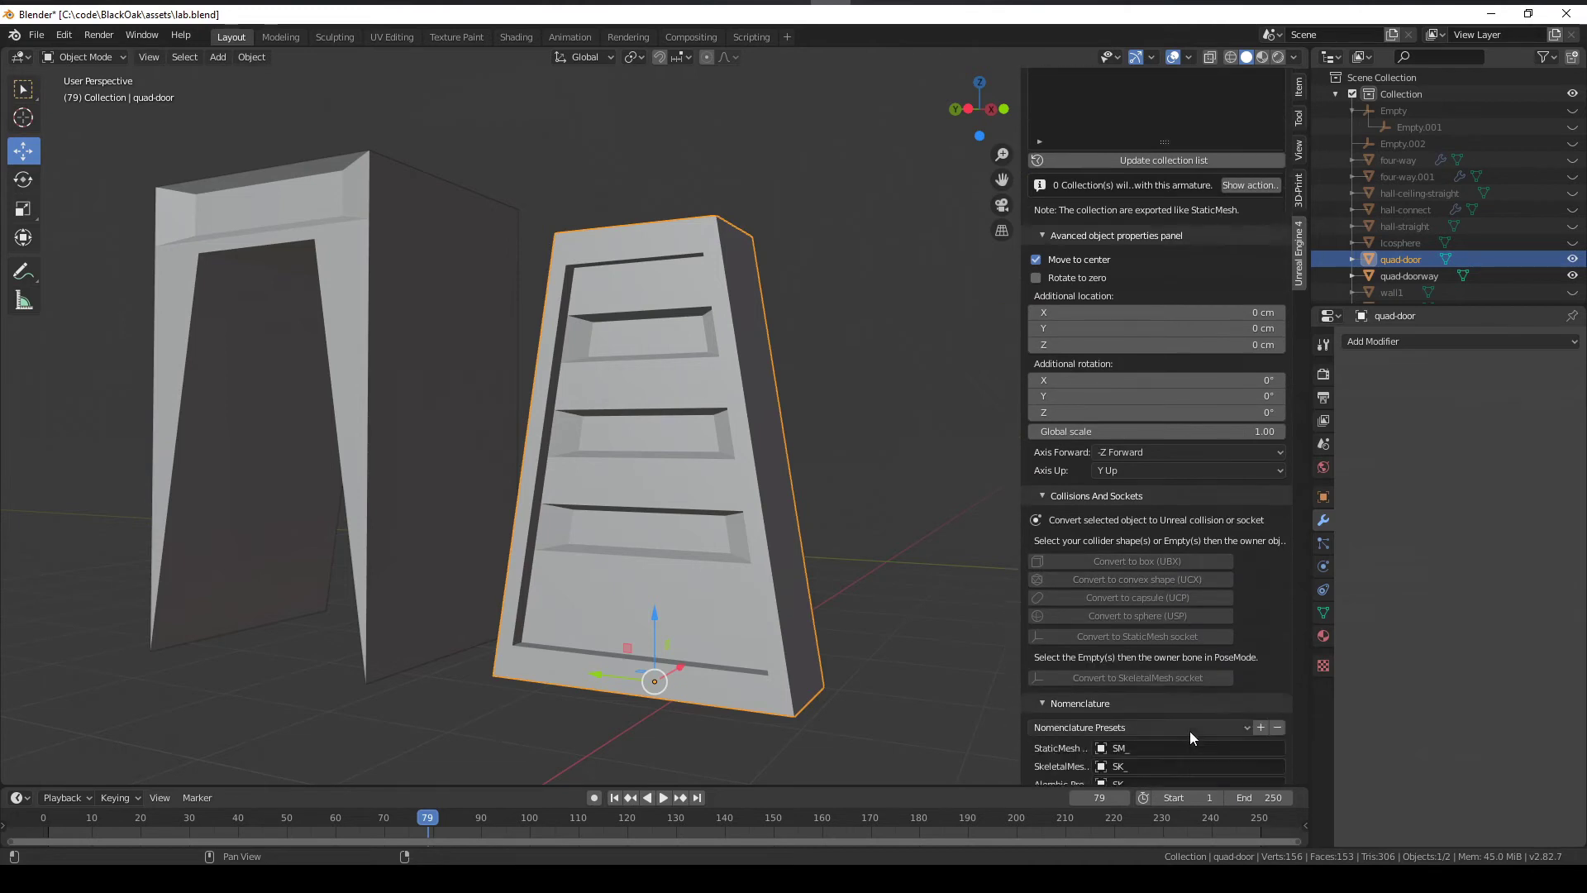
pyautogui.scroll(-2, 1190, 730)
pyautogui.scroll(-2, 1187, 709)
pyautogui.scroll(-2, 1196, 721)
pyautogui.scroll(-2, 1197, 723)
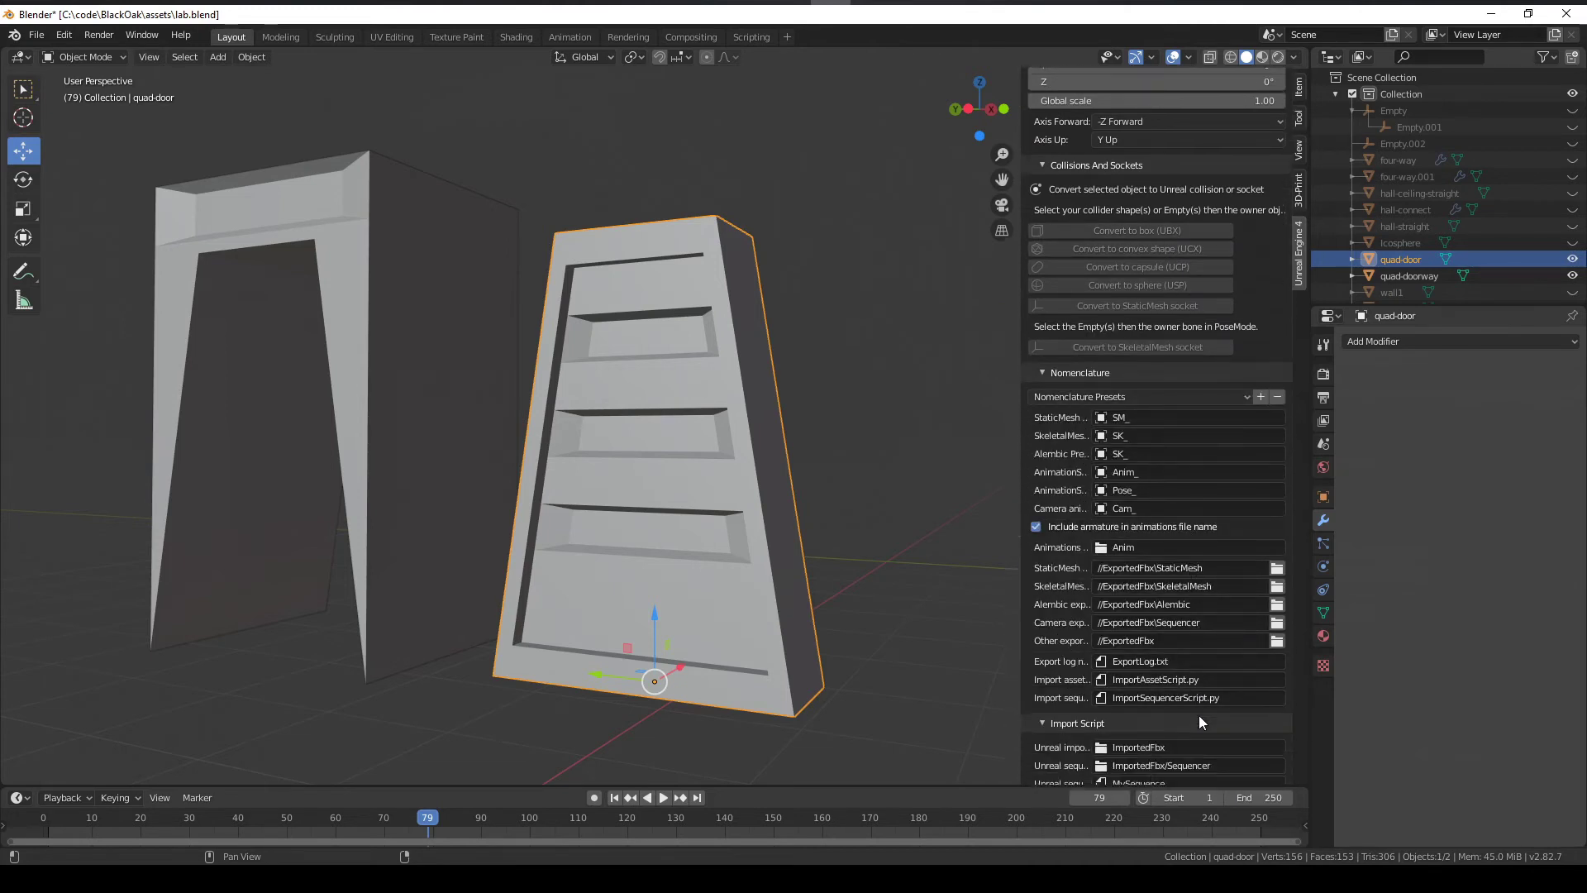
pyautogui.scroll(-2, 1198, 716)
pyautogui.scroll(-2, 1203, 726)
pyautogui.scroll(-2, 1204, 715)
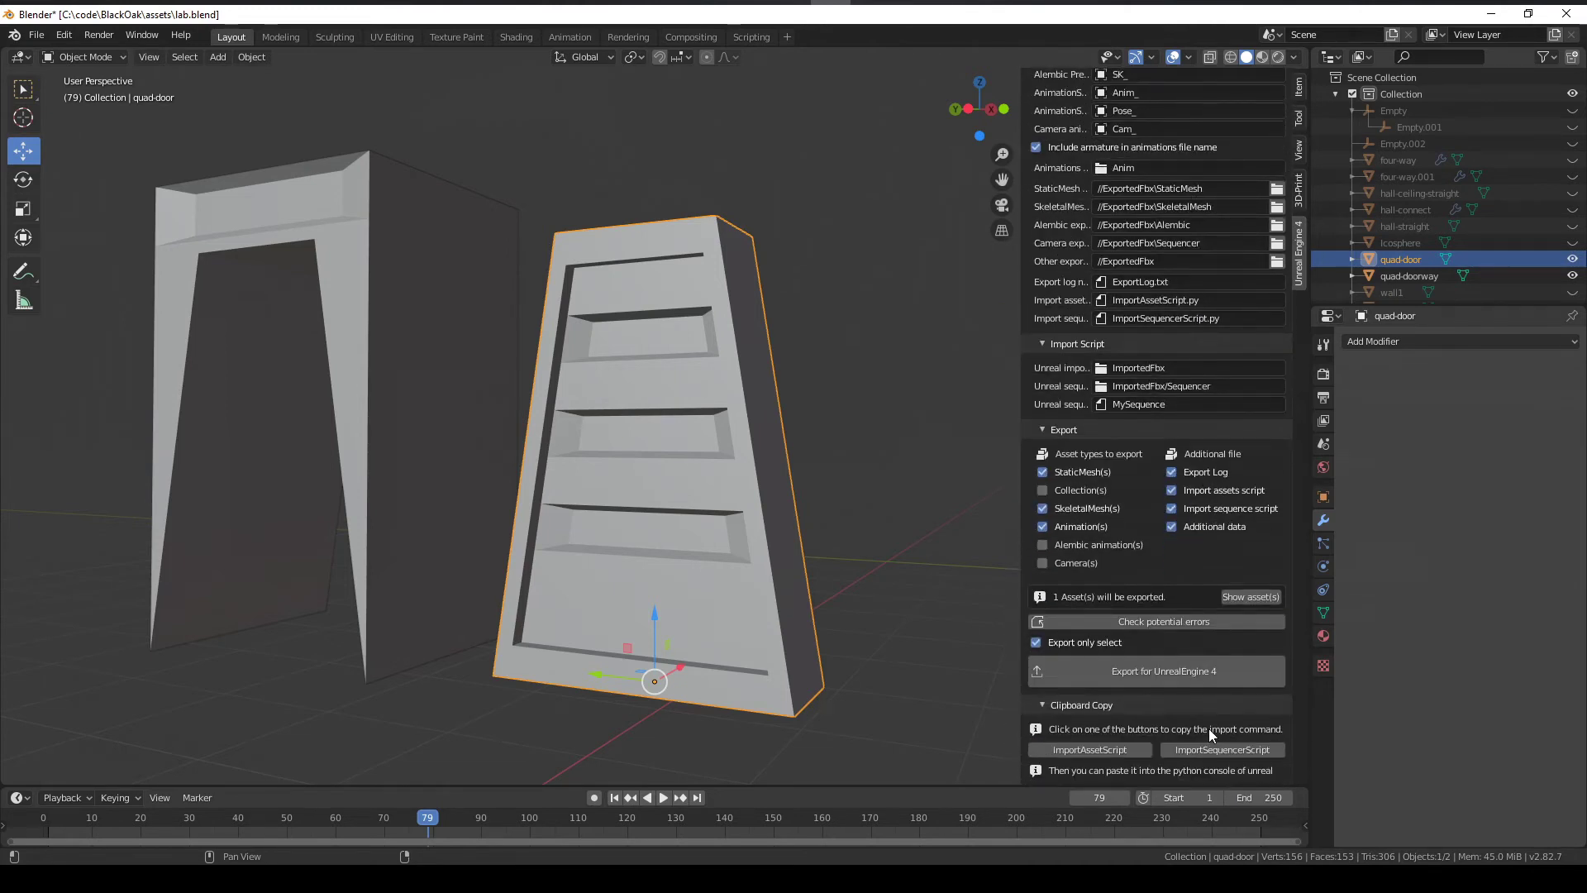
pyautogui.click(1214, 680)
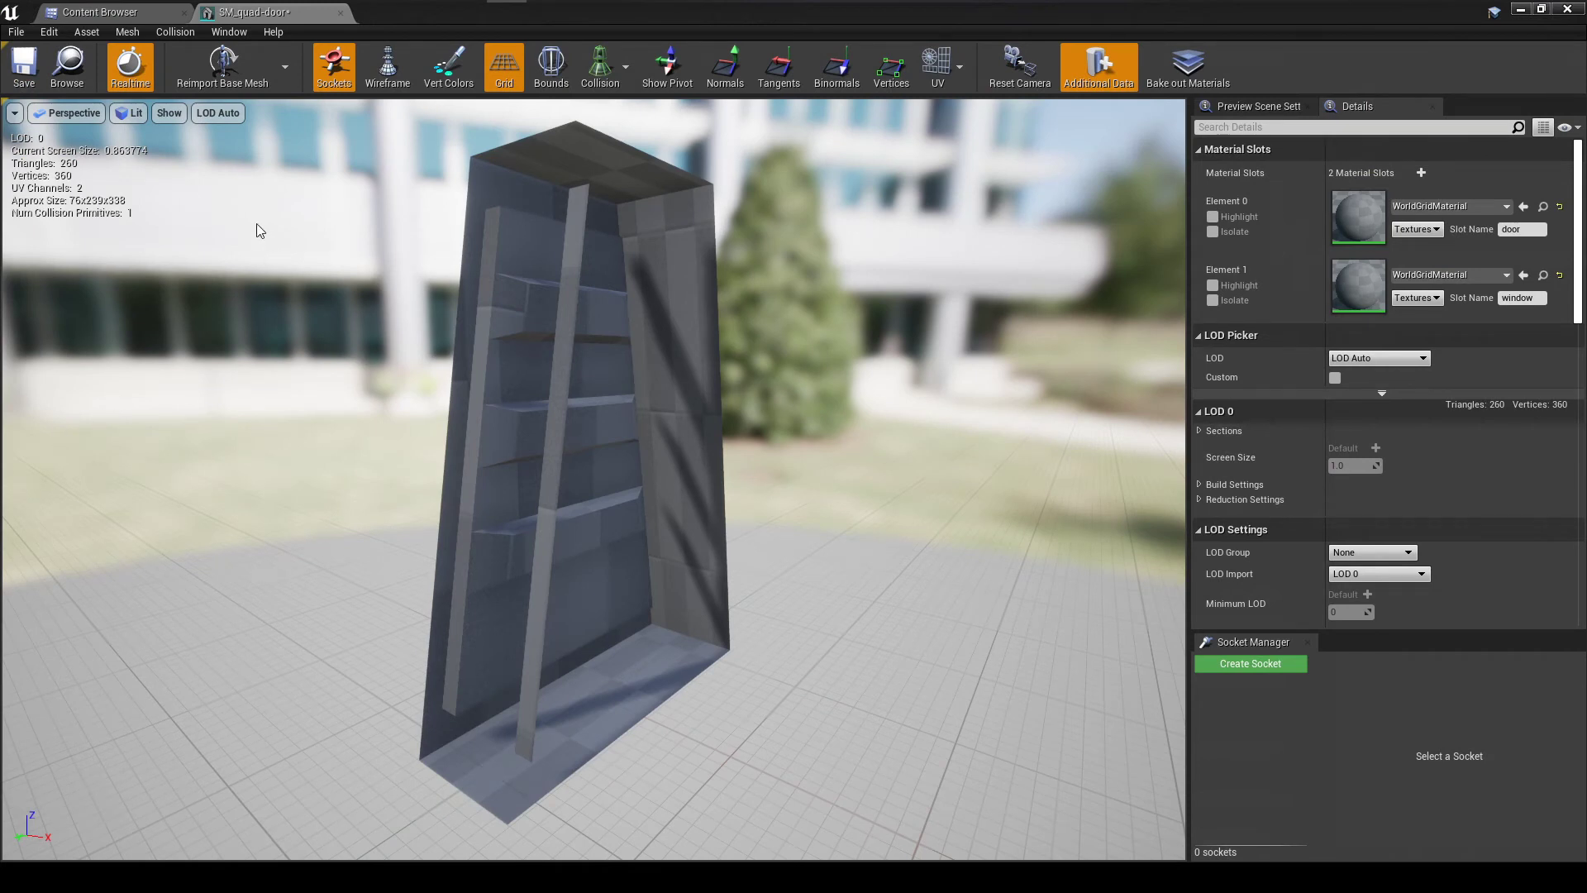
# Step: Reimport SM_quad-door's base mesh from the new Blender export
pyautogui.click(227, 70)
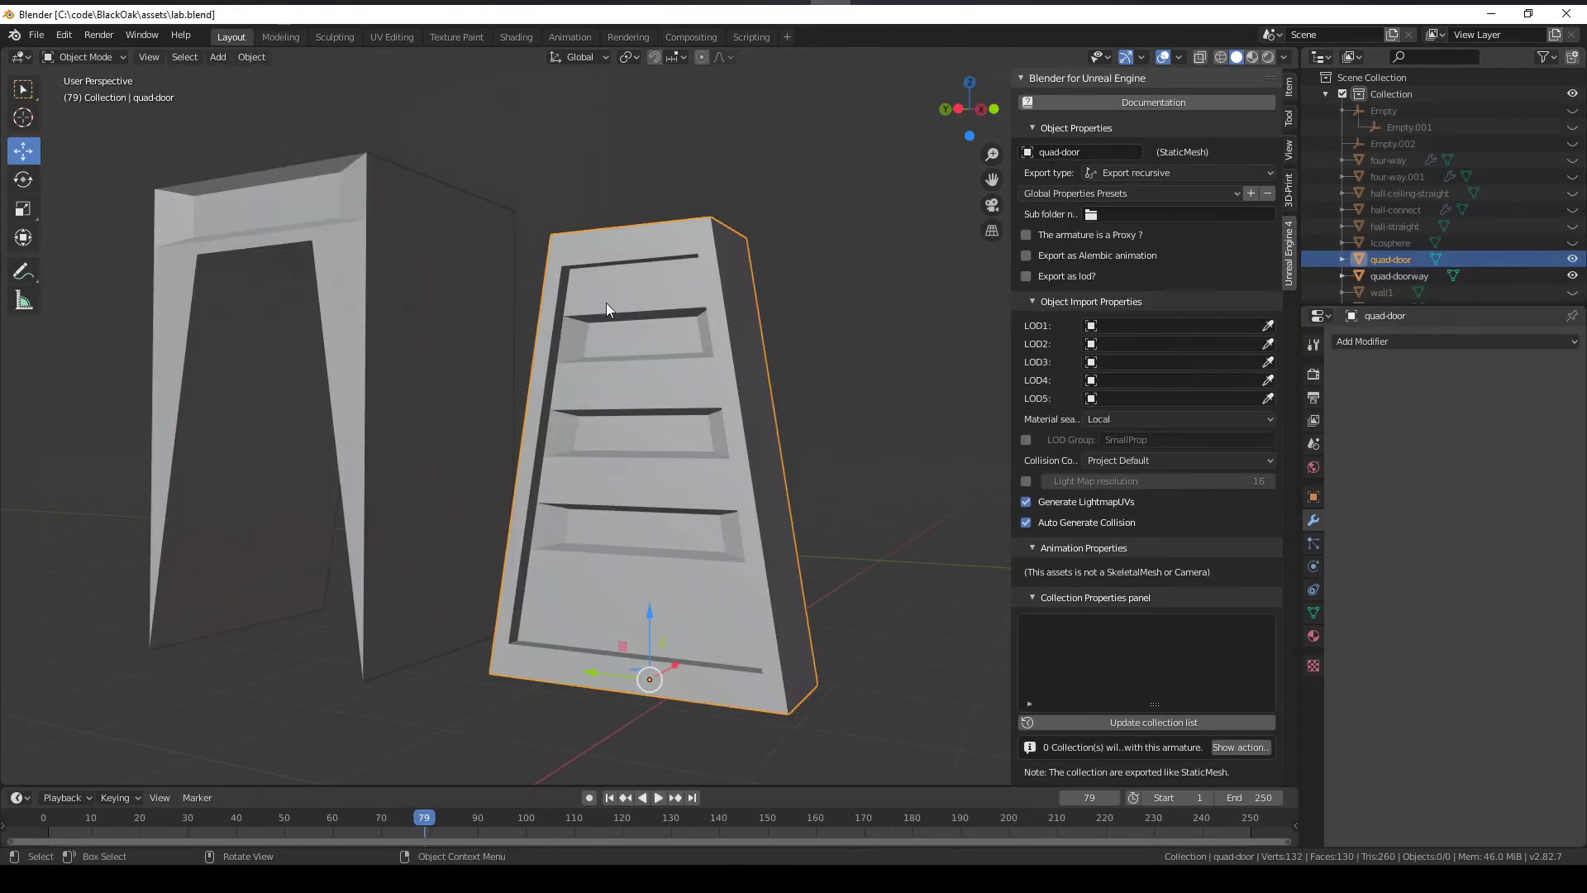
# Step: Select the entire quad-door mesh in the Modeling workspace
pyautogui.click(280, 36)
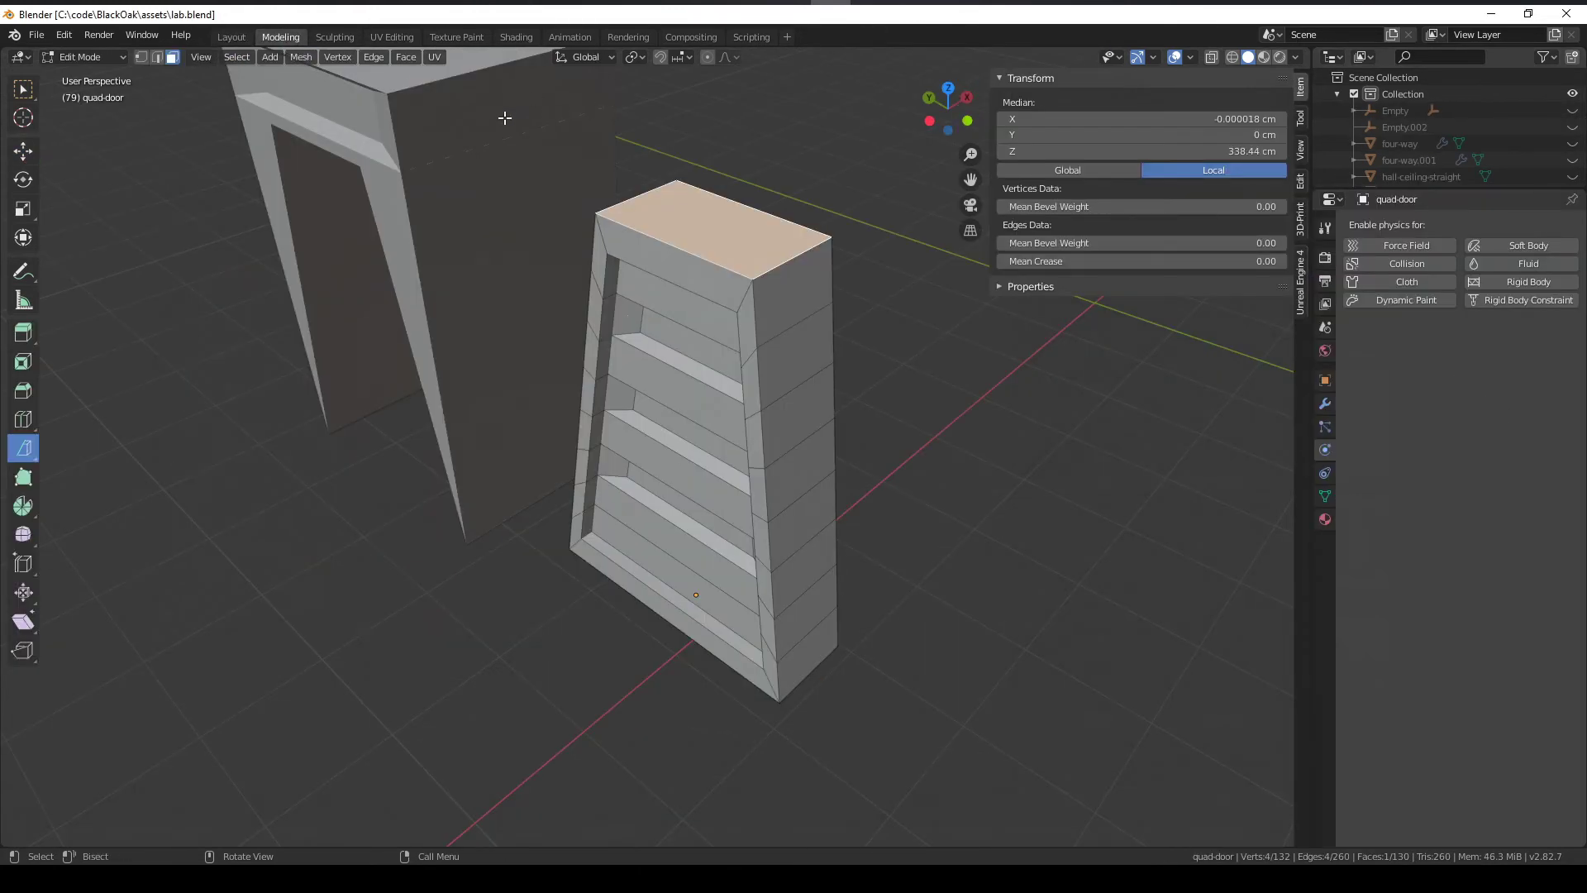
pyautogui.click(236, 57)
pyautogui.click(293, 75)
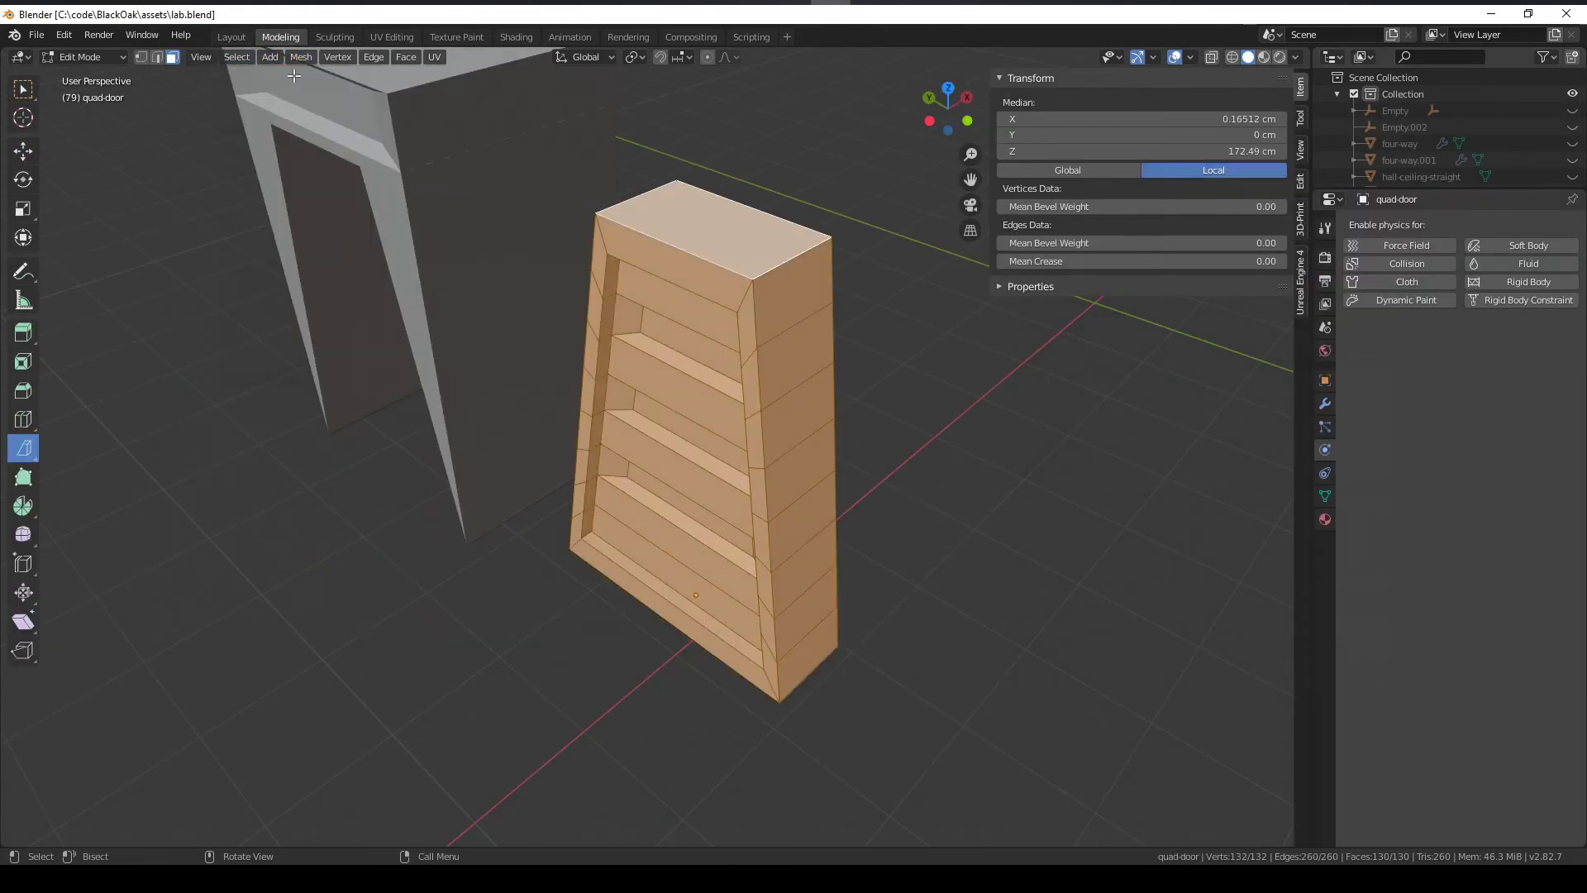
pyautogui.click(434, 57)
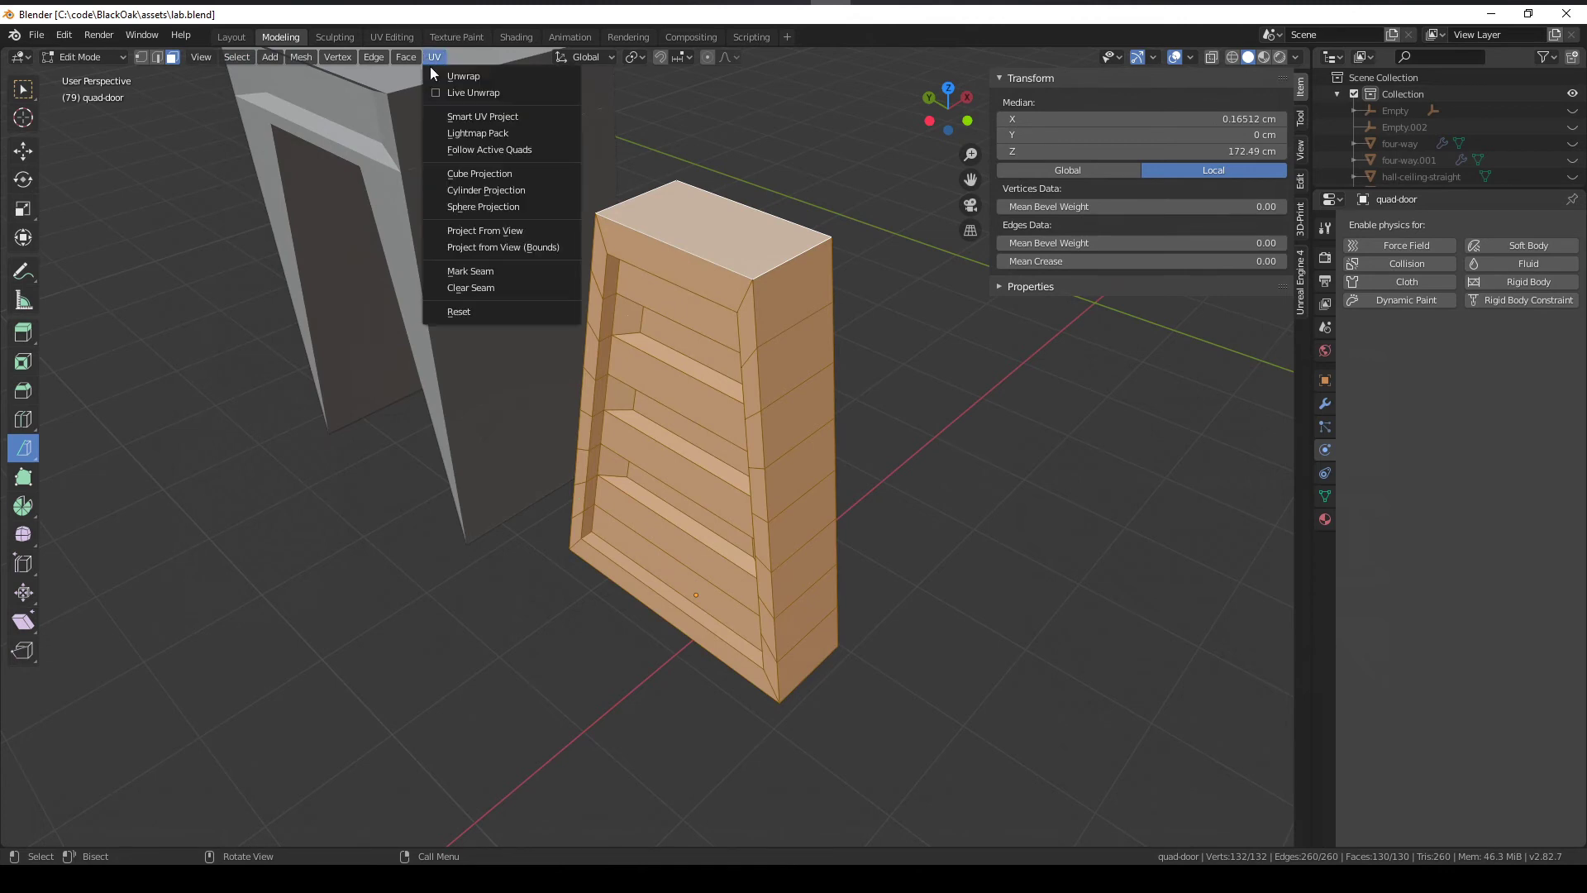
# Step: Recalculate the mesh normals to point outside, then deselect everything
pyautogui.click(299, 59)
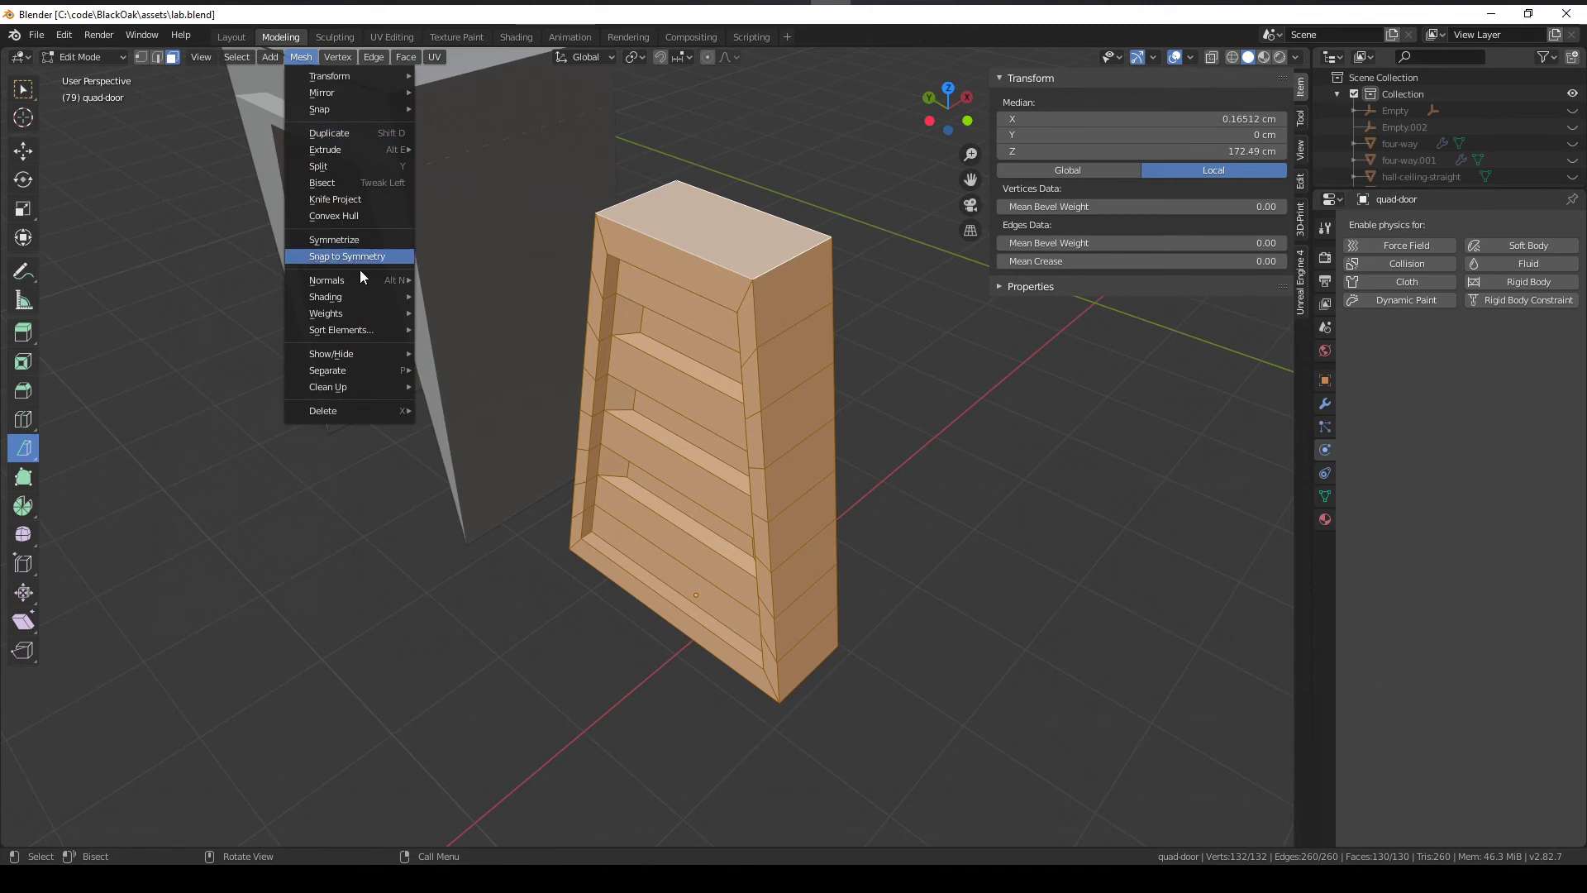
pyautogui.moveTo(328, 280)
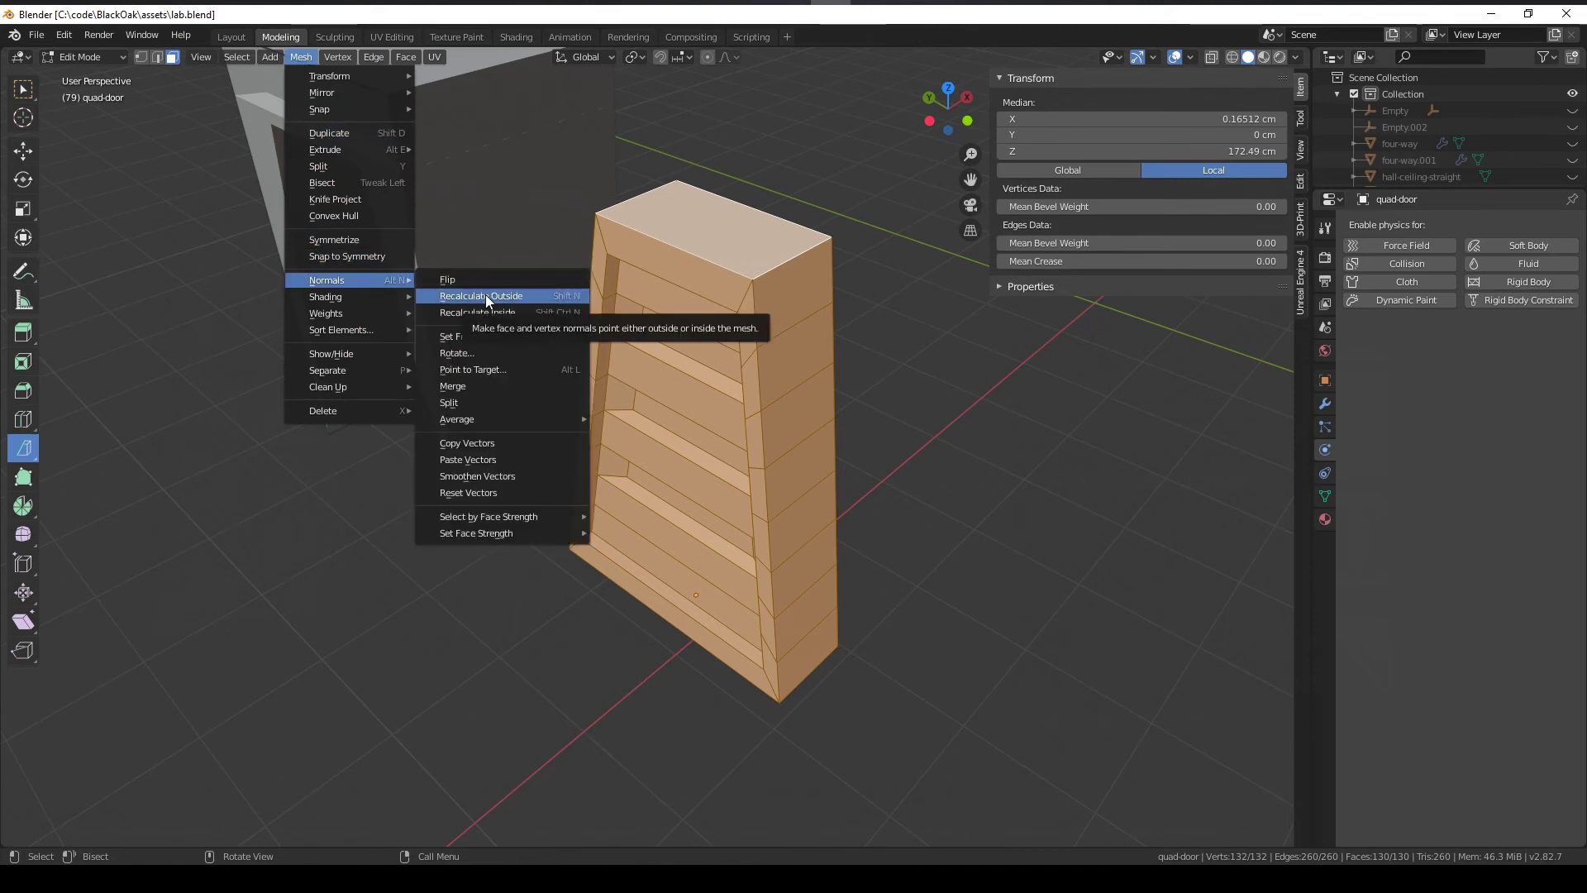
pyautogui.click(488, 293)
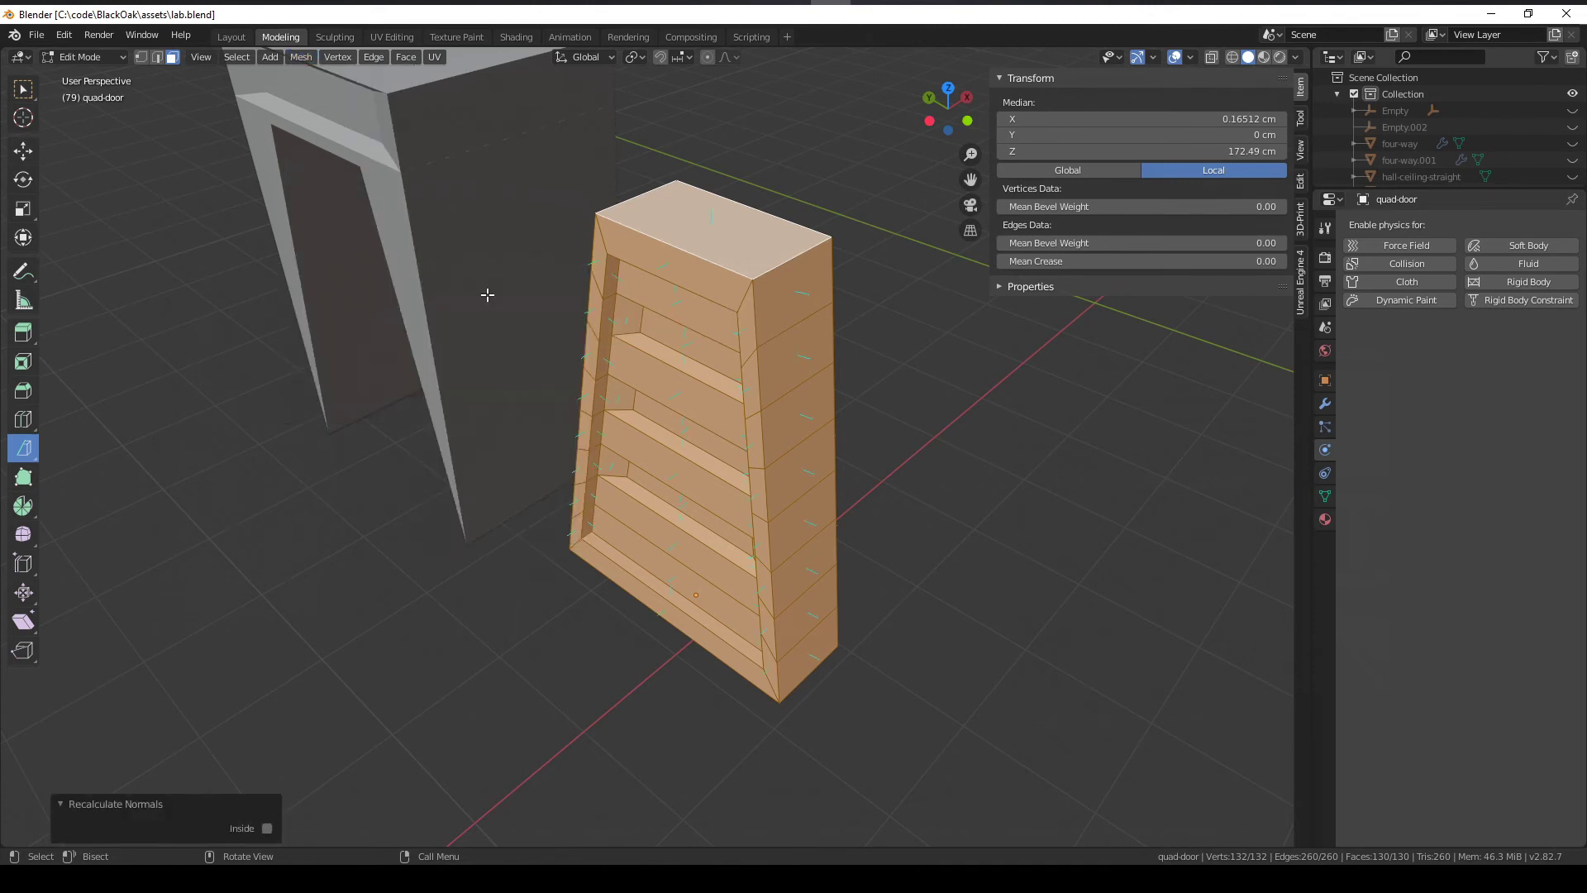
pyautogui.moveTo(807, 338)
pyautogui.mouseDown(button='middle')
pyautogui.moveTo(1031, 348)
pyautogui.moveTo(885, 313)
pyautogui.mouseUp(button='middle')
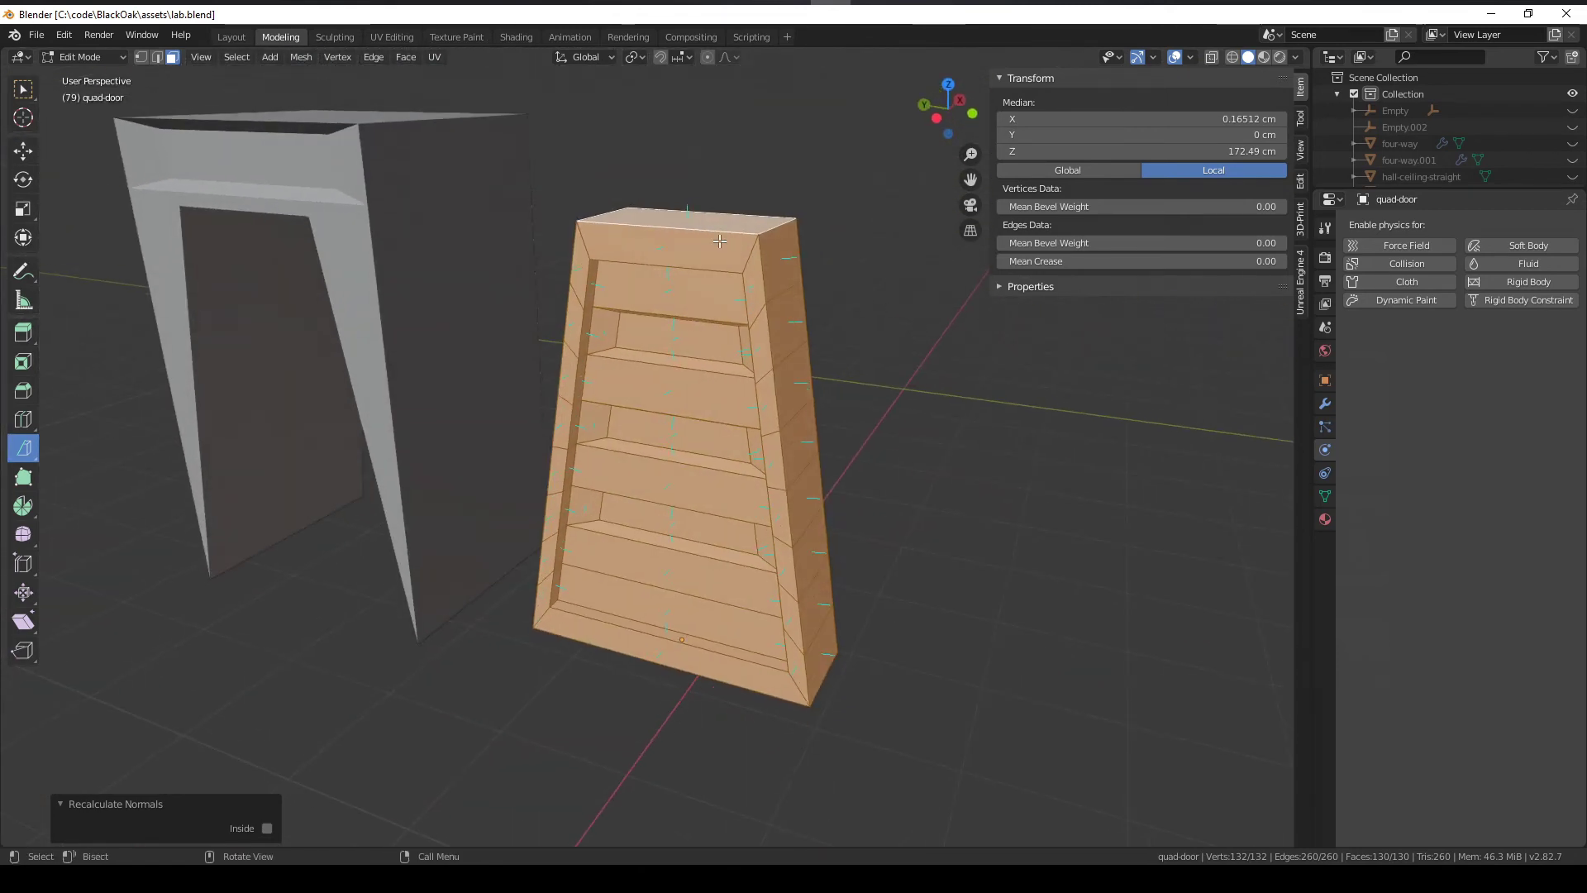
pyautogui.hotkey('alt', 'a')
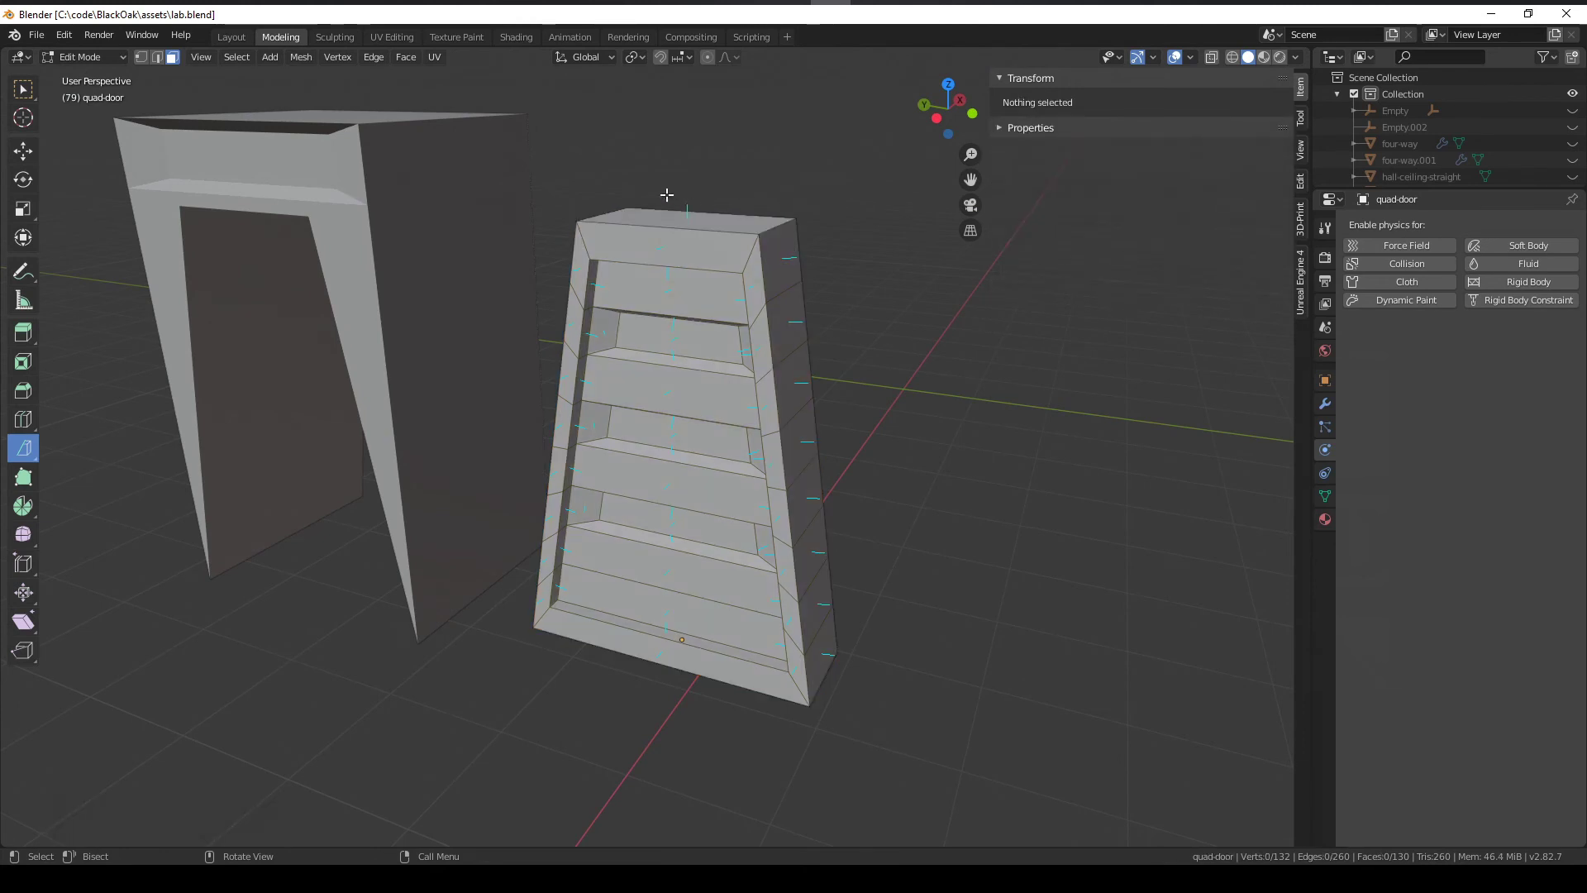
# Step: Re-export the normal-corrected quad-door to Unreal Engine 4 from the Layout workspace
pyautogui.click(37, 34)
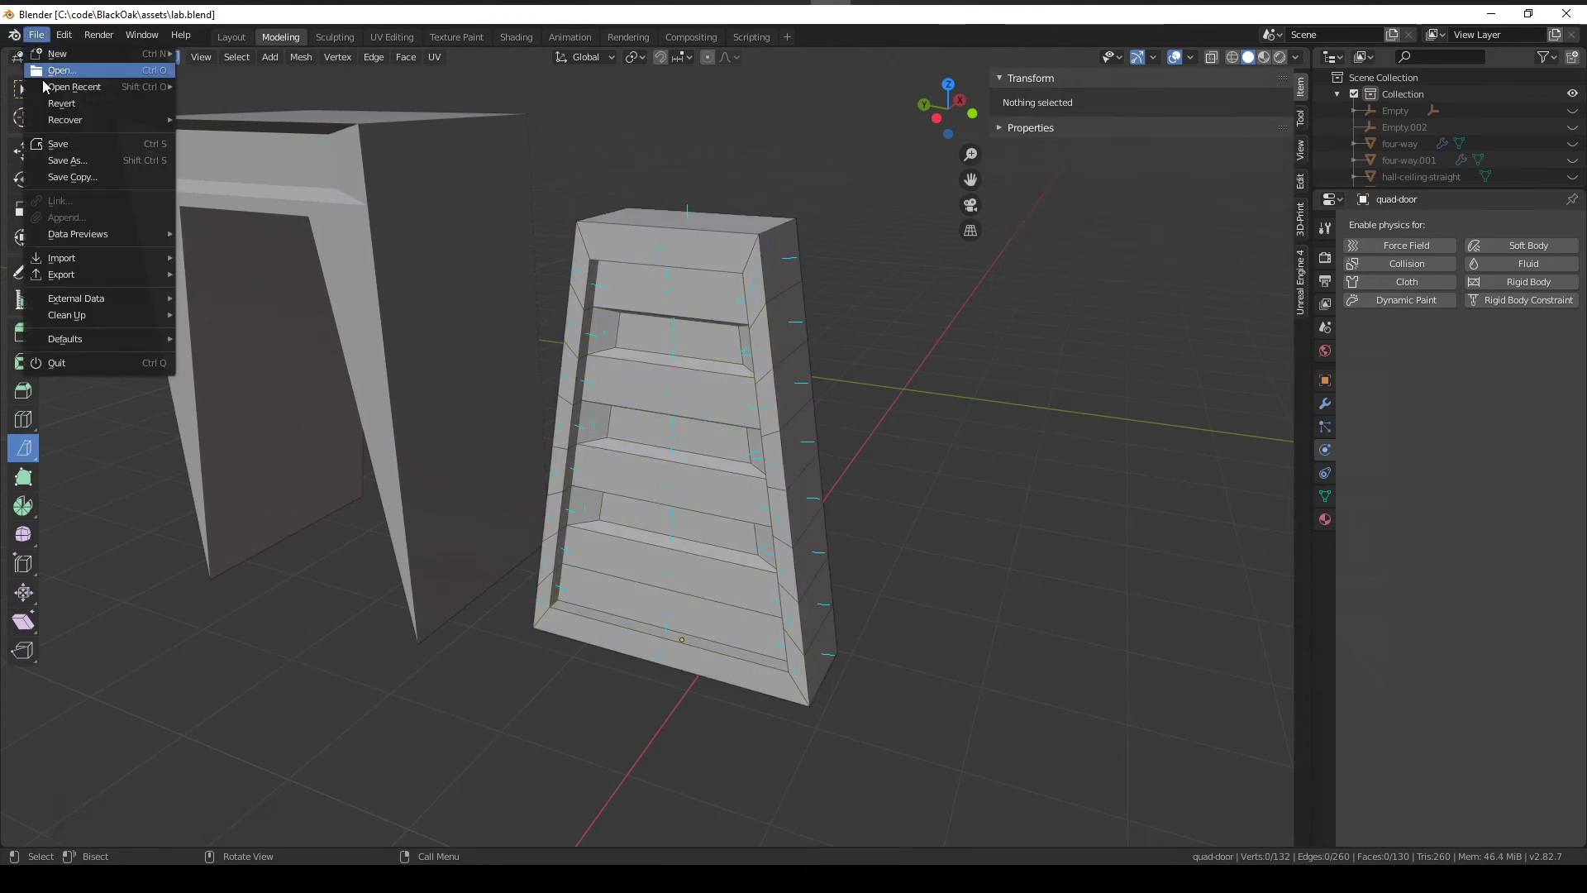
pyautogui.press('Escape')
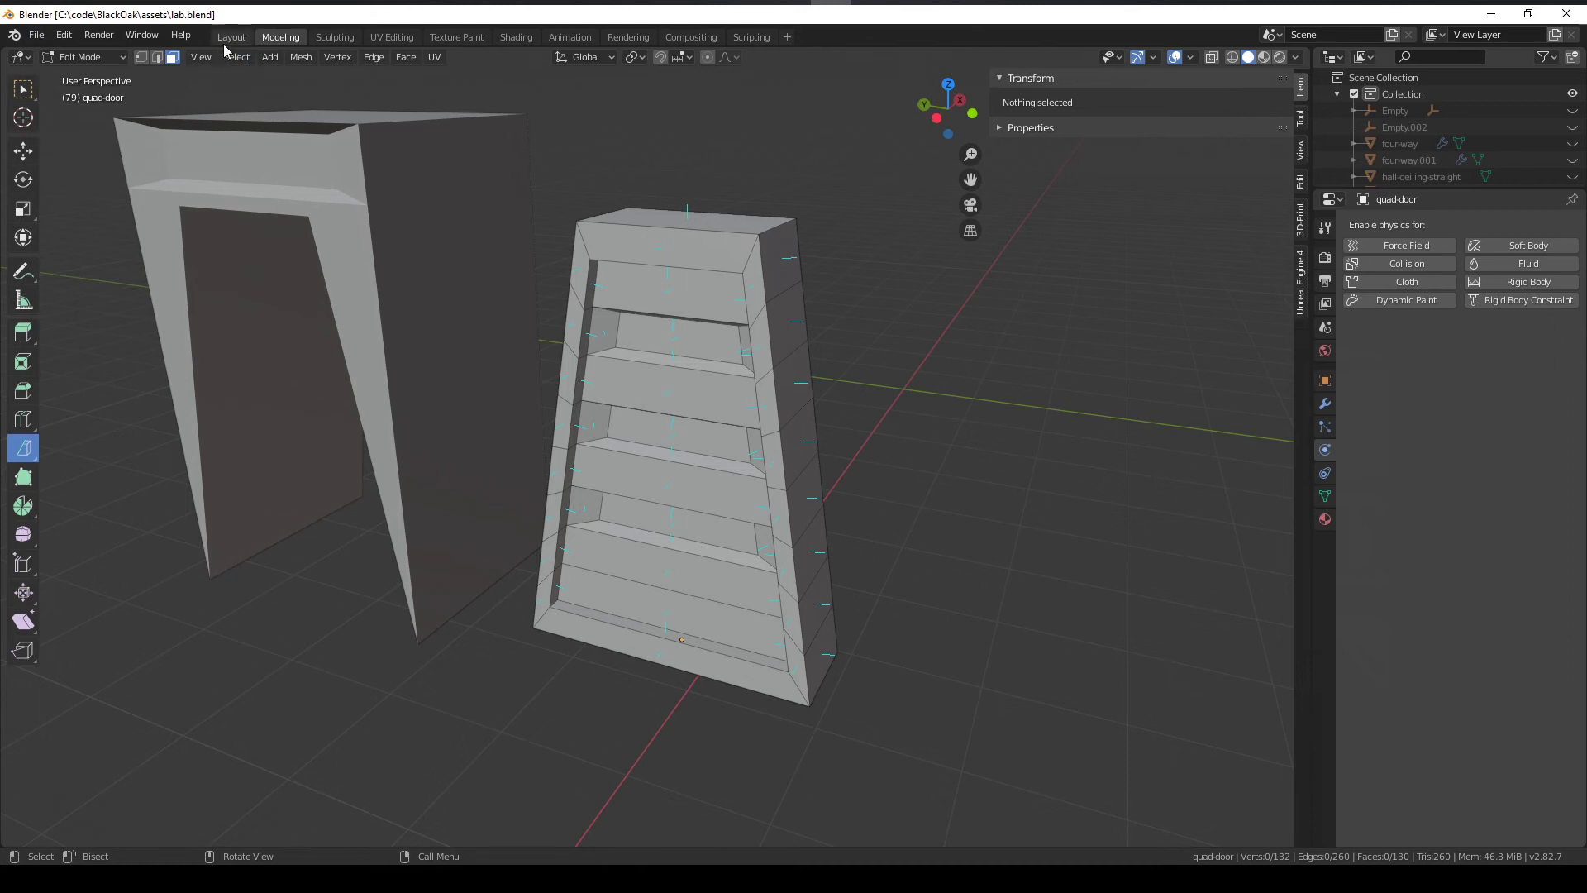
pyautogui.click(230, 37)
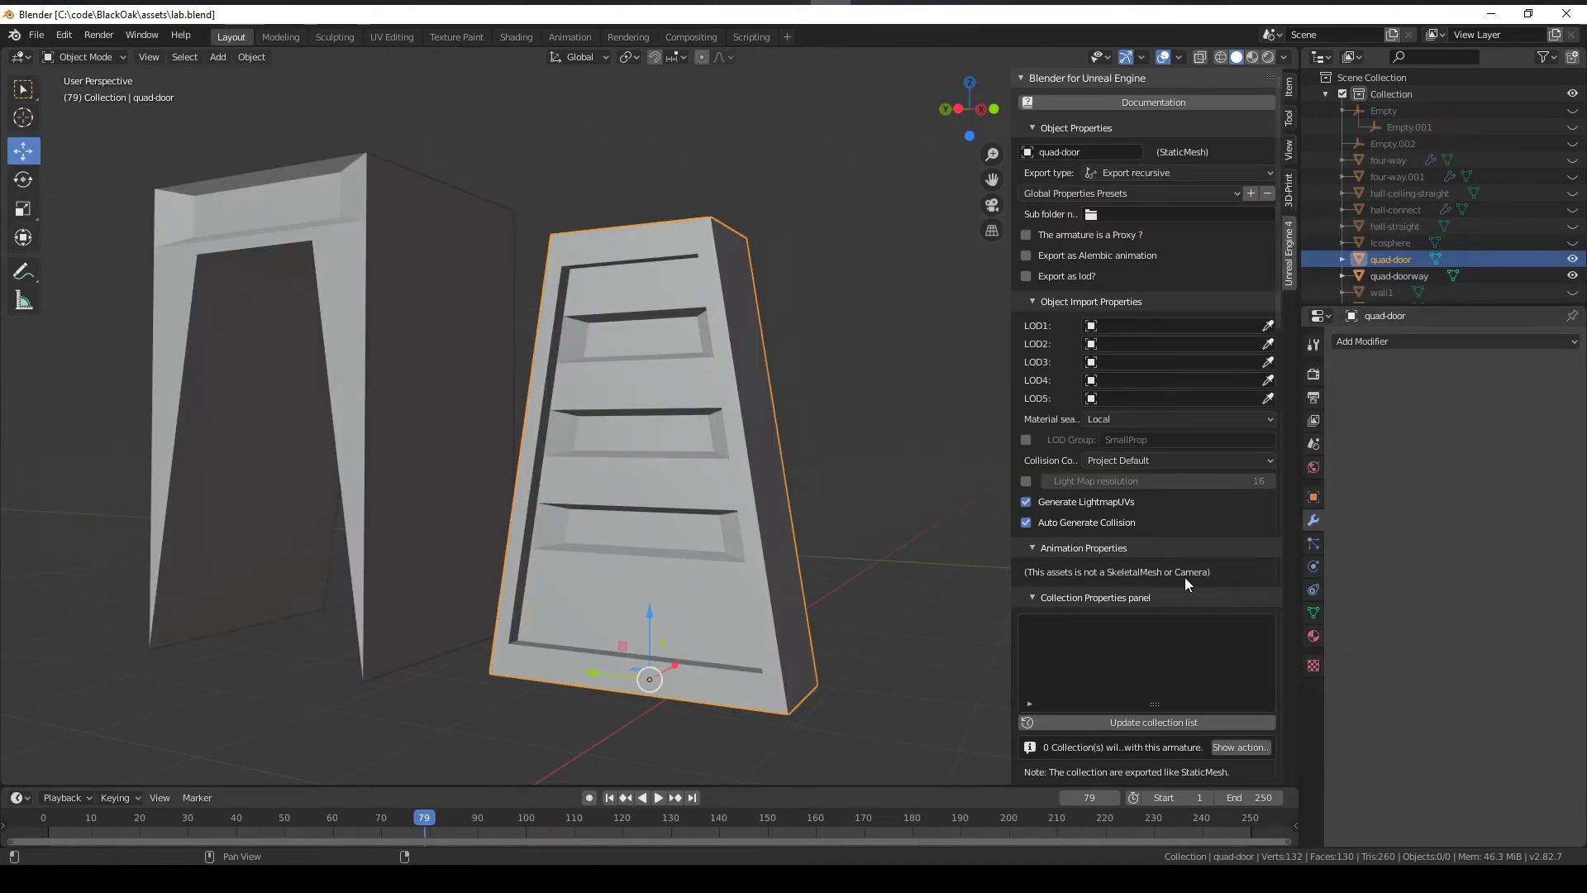
pyautogui.scroll(-1, 1083, 668)
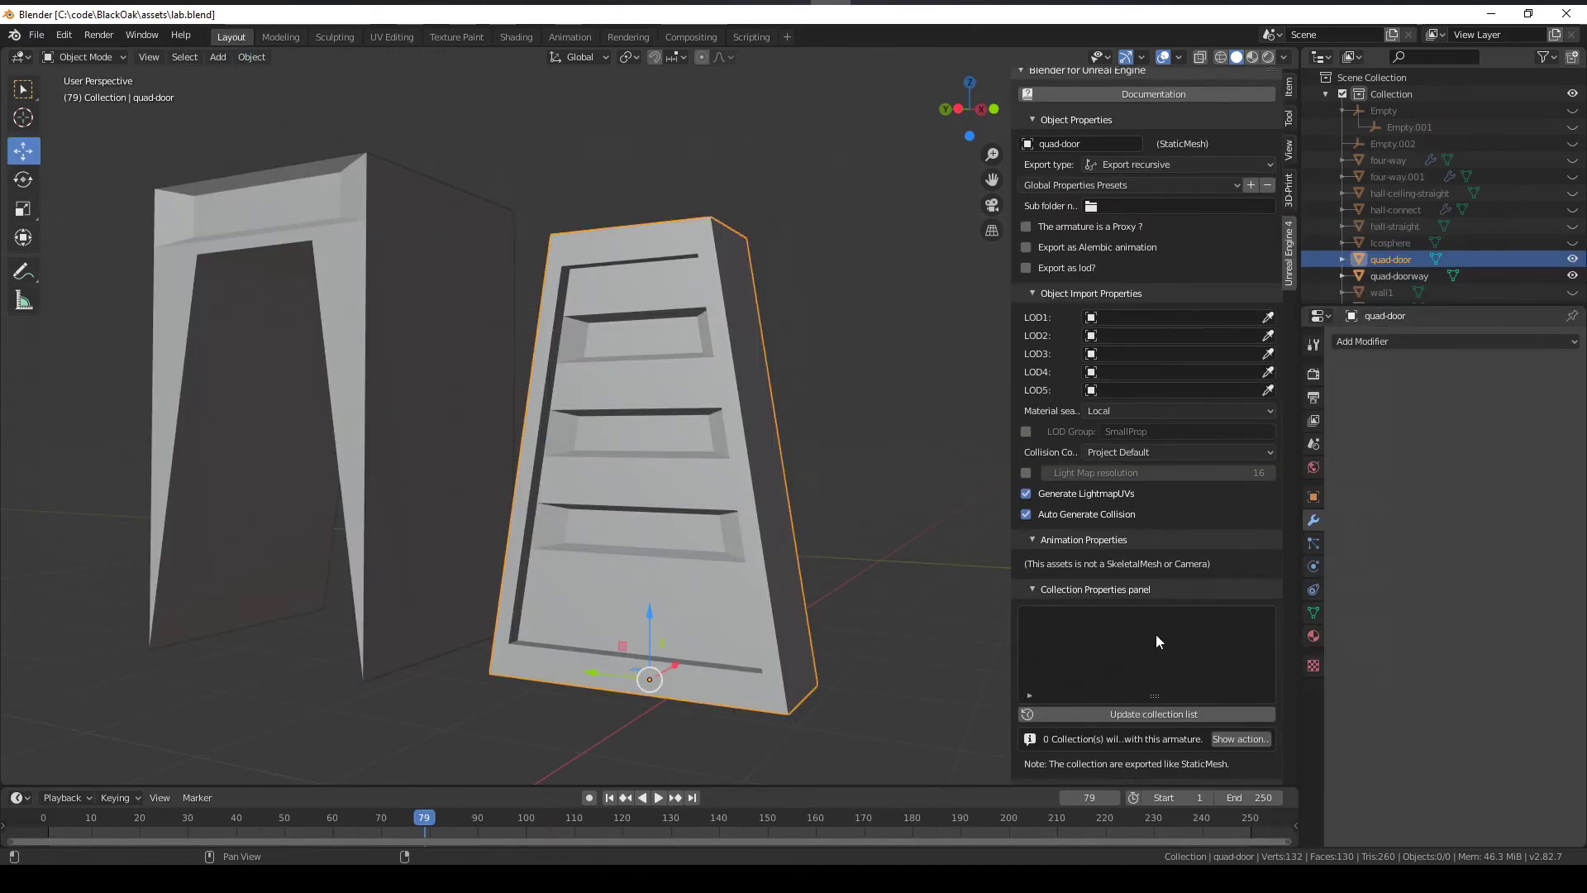
pyautogui.scroll(-1, 1178, 648)
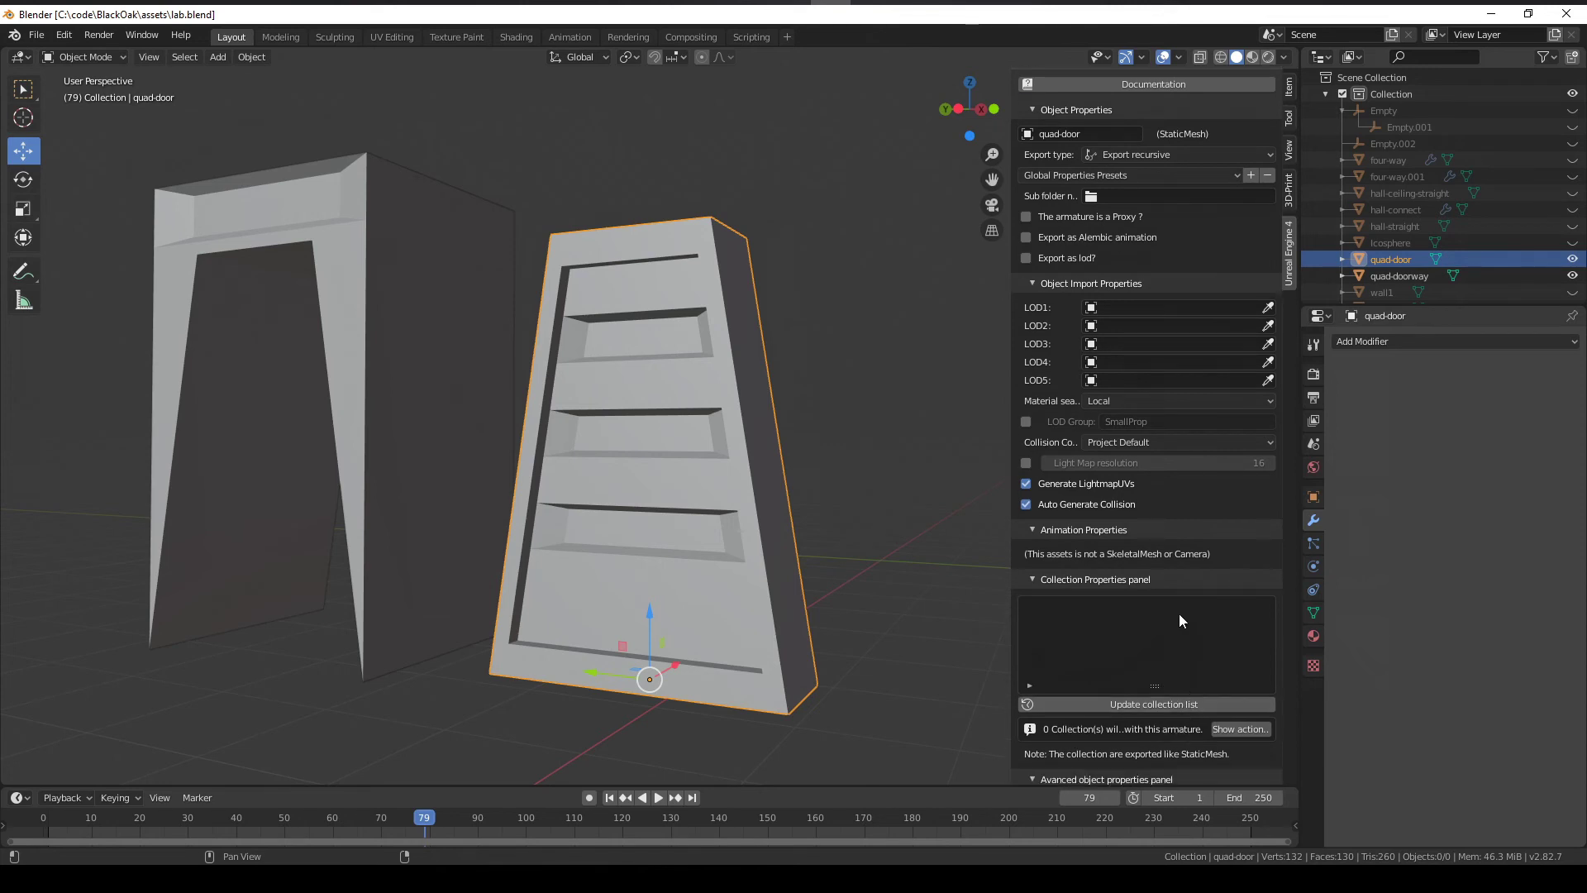
pyautogui.scroll(-1, 1197, 660)
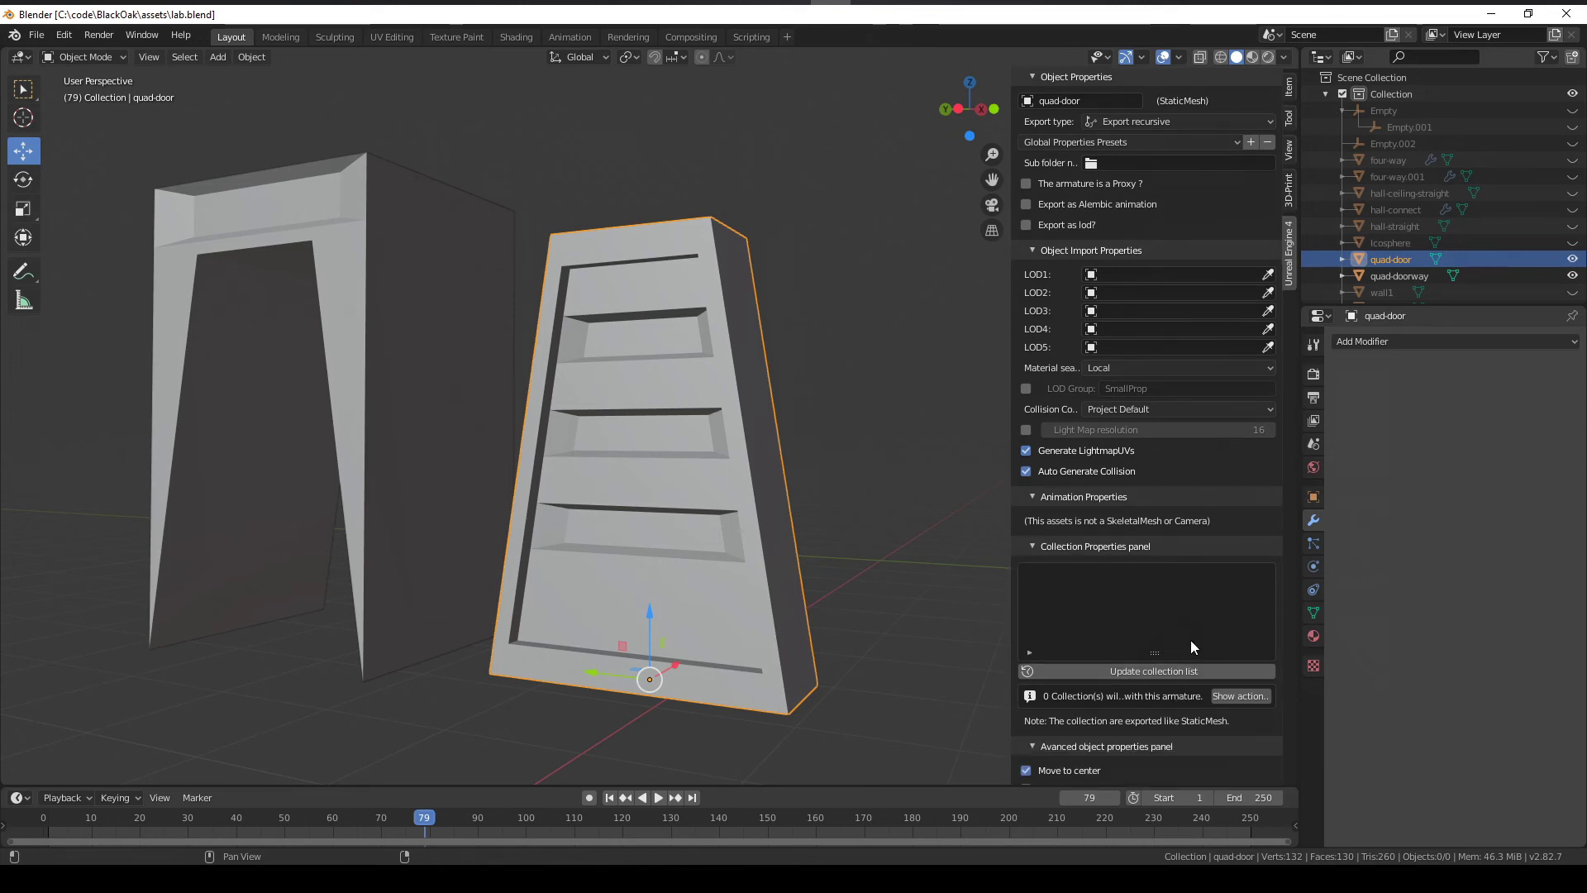
pyautogui.scroll(-2, 1192, 643)
pyautogui.scroll(-2, 1205, 664)
pyautogui.scroll(-2, 1210, 665)
pyautogui.scroll(-1, 1234, 662)
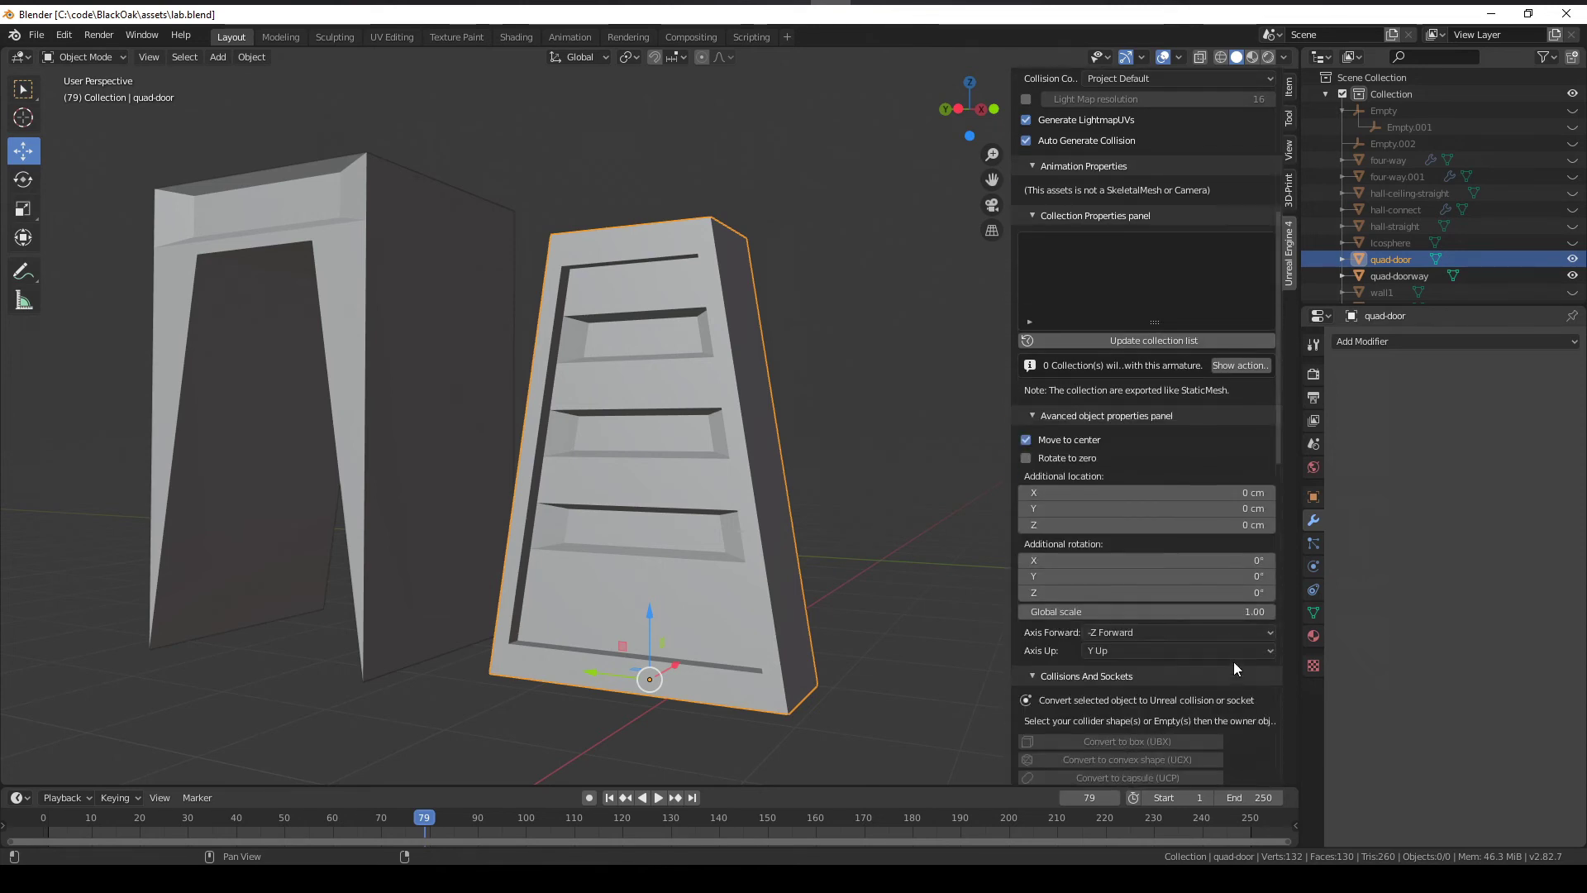
pyautogui.scroll(-2, 1239, 657)
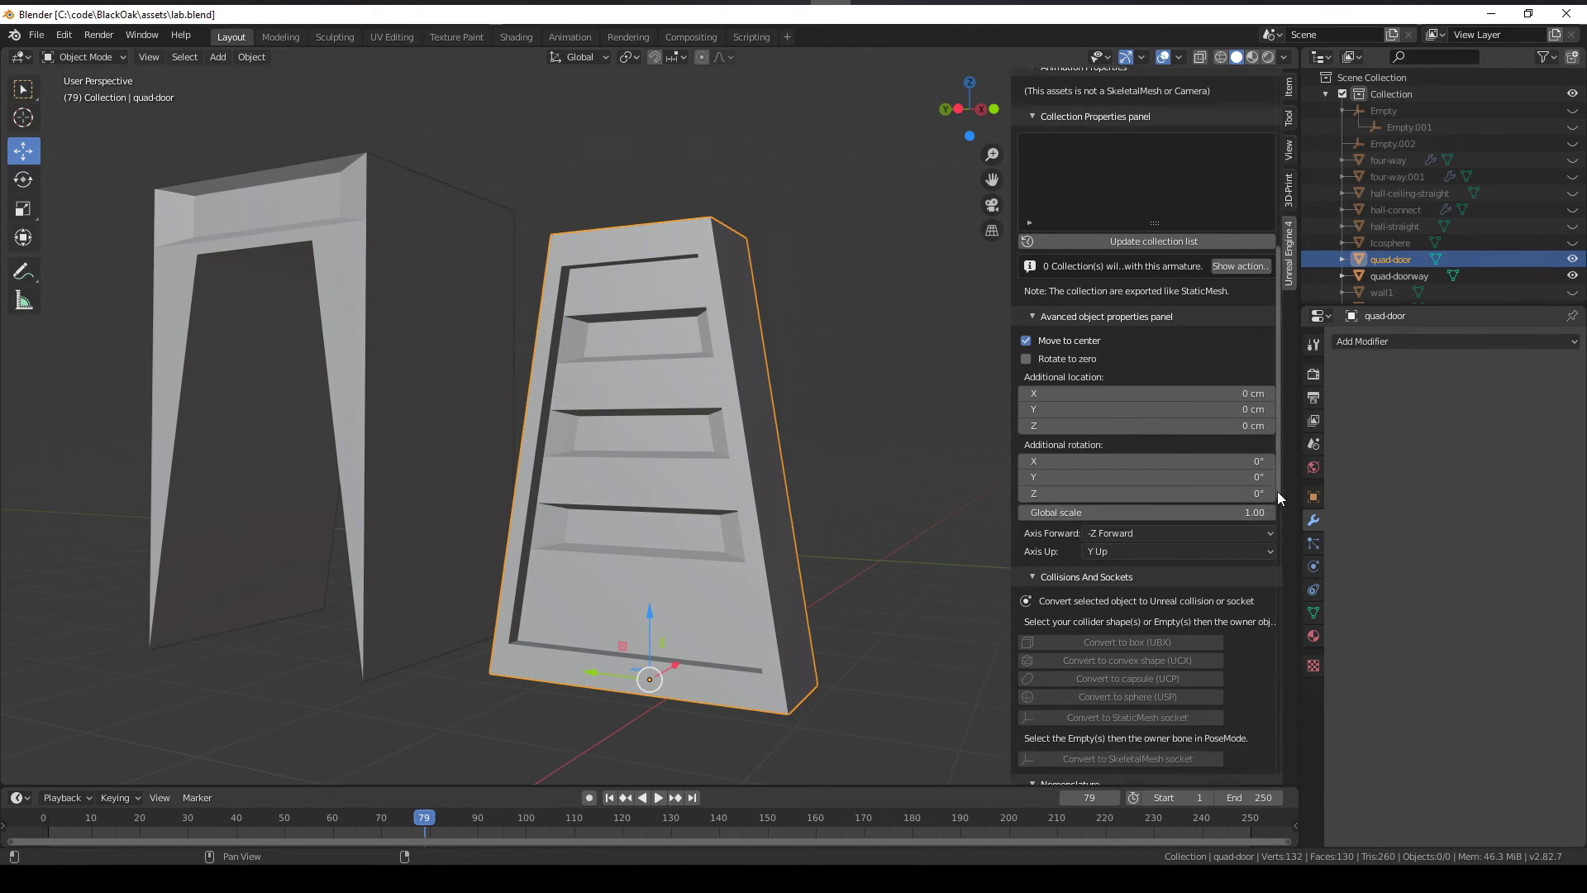
pyautogui.scroll(-5, 1278, 492)
pyautogui.scroll(-6, 1290, 535)
pyautogui.scroll(-3, 1308, 732)
pyautogui.scroll(-1, 1308, 759)
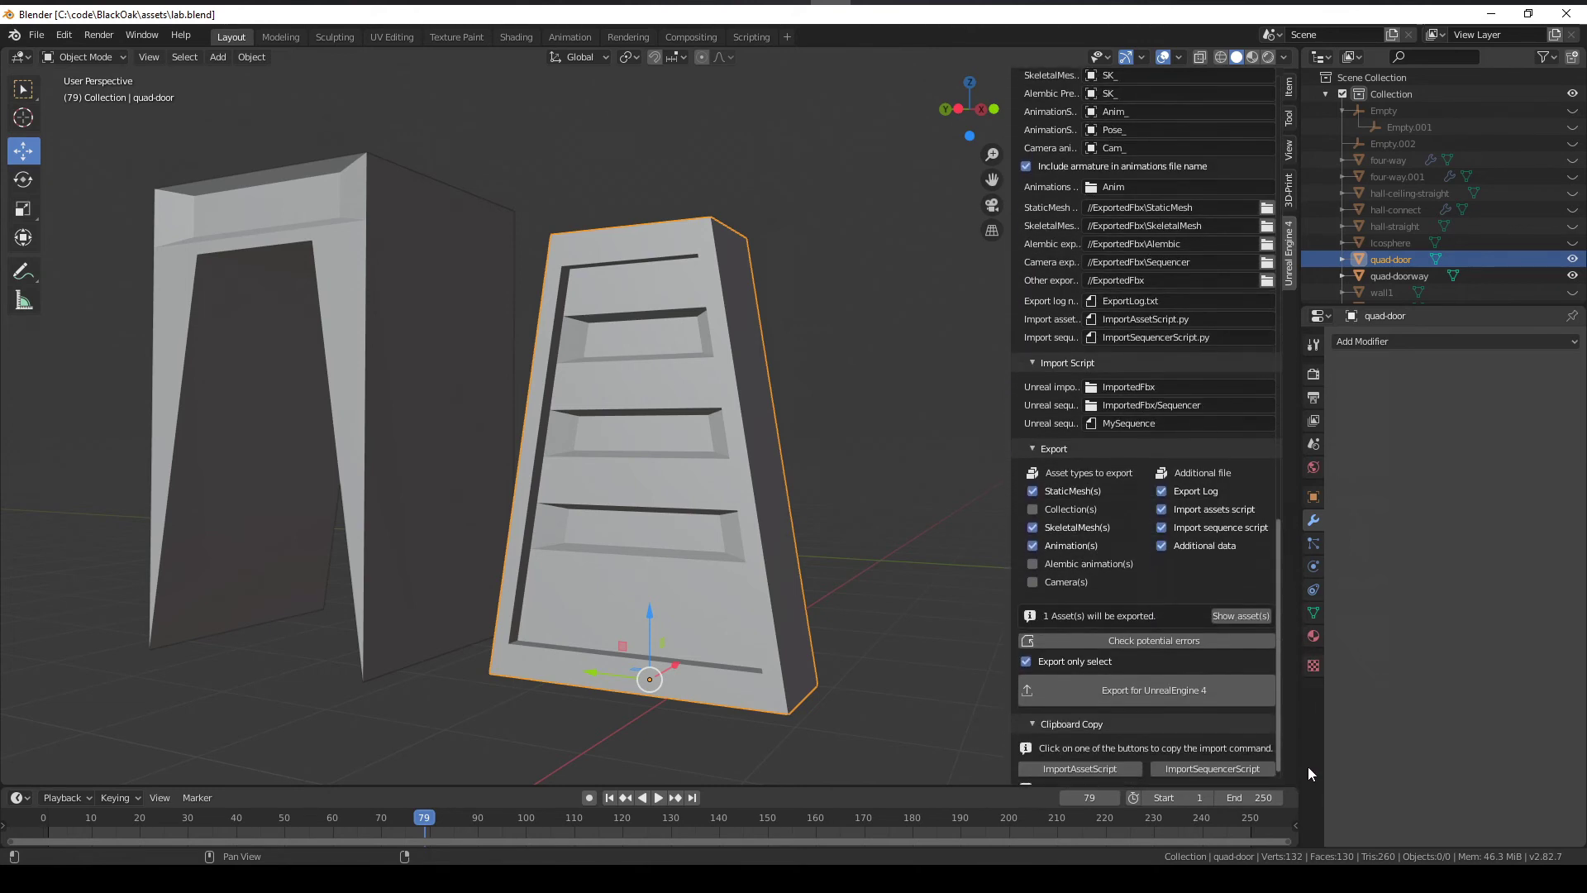
pyautogui.scroll(-1, 1309, 769)
pyautogui.click(1201, 684)
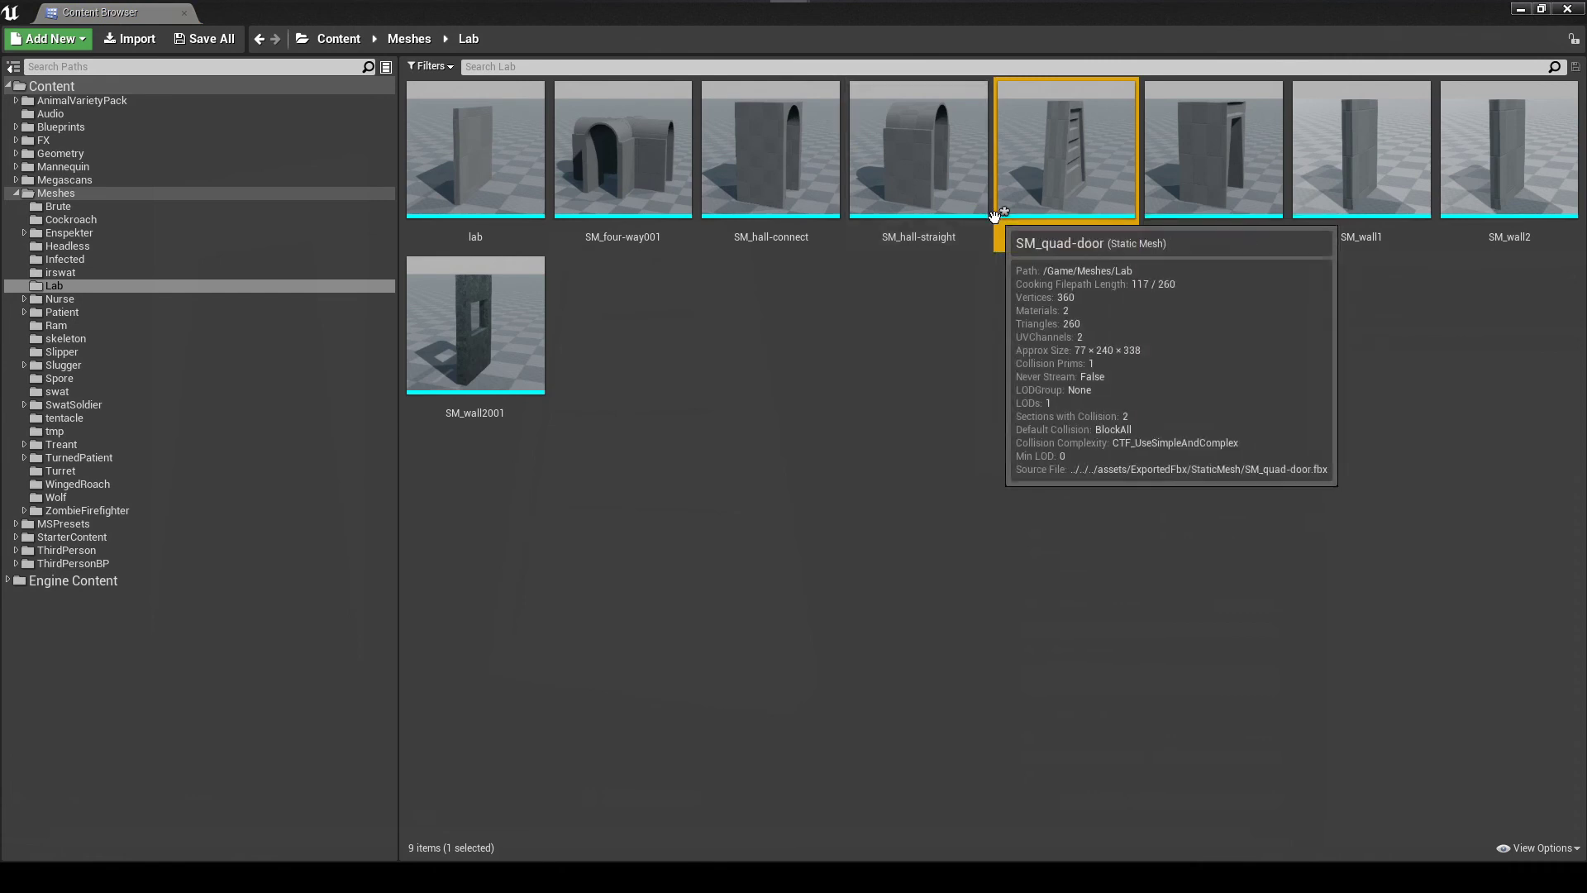
# Step: Open SM_quad-door from Content > Meshes > Lab in the Static Mesh Editor
pyautogui.doubleClick(1070, 163)
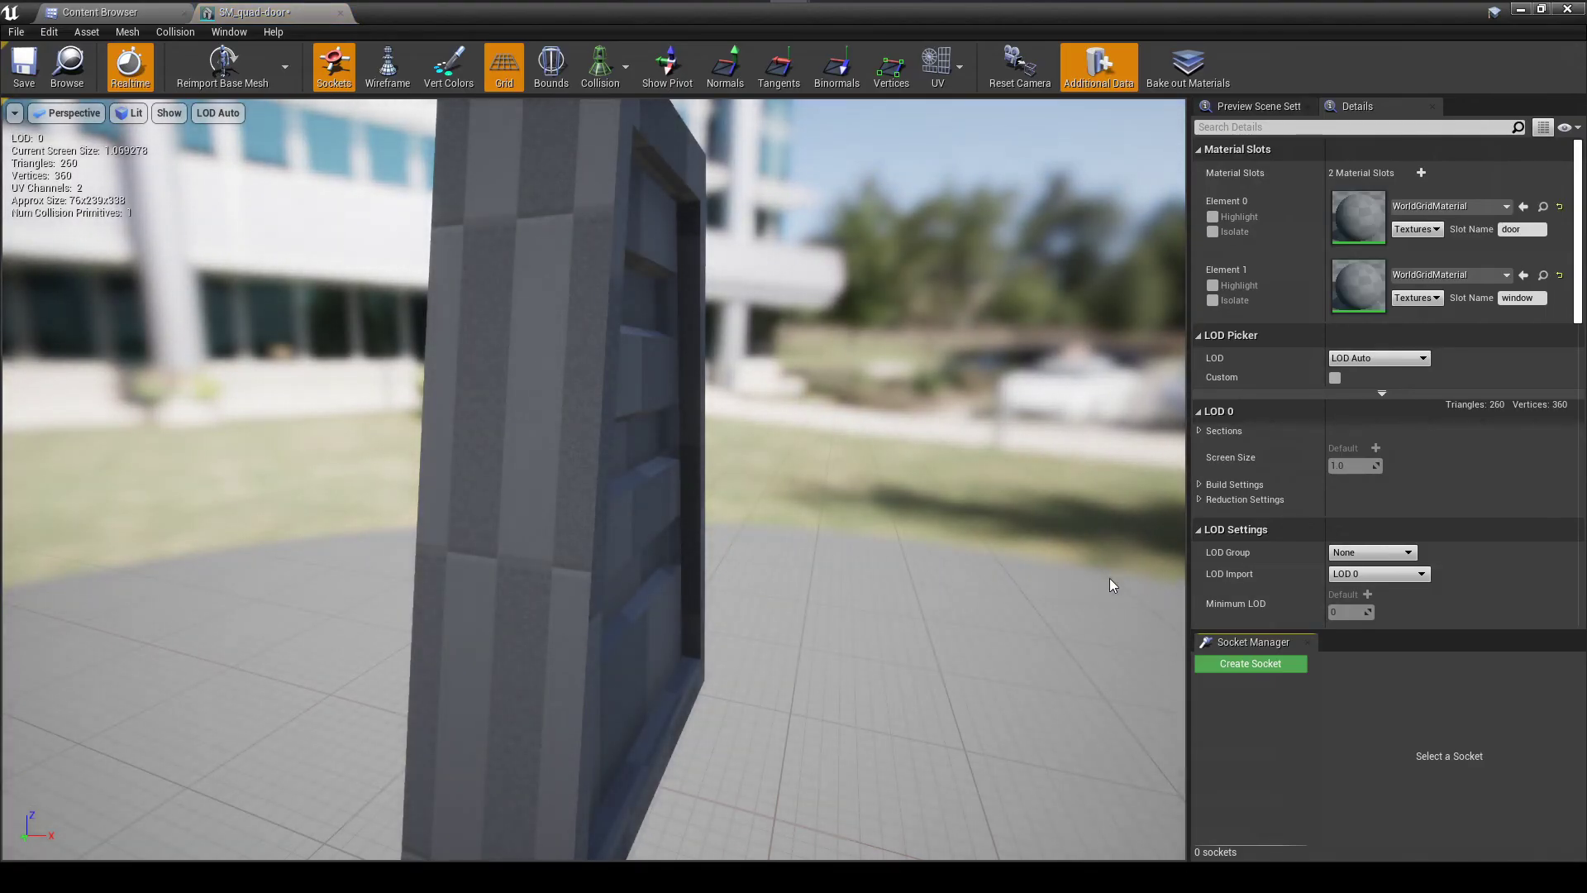
pyautogui.moveTo(1110, 578); pyautogui.dragTo(1018, 559)
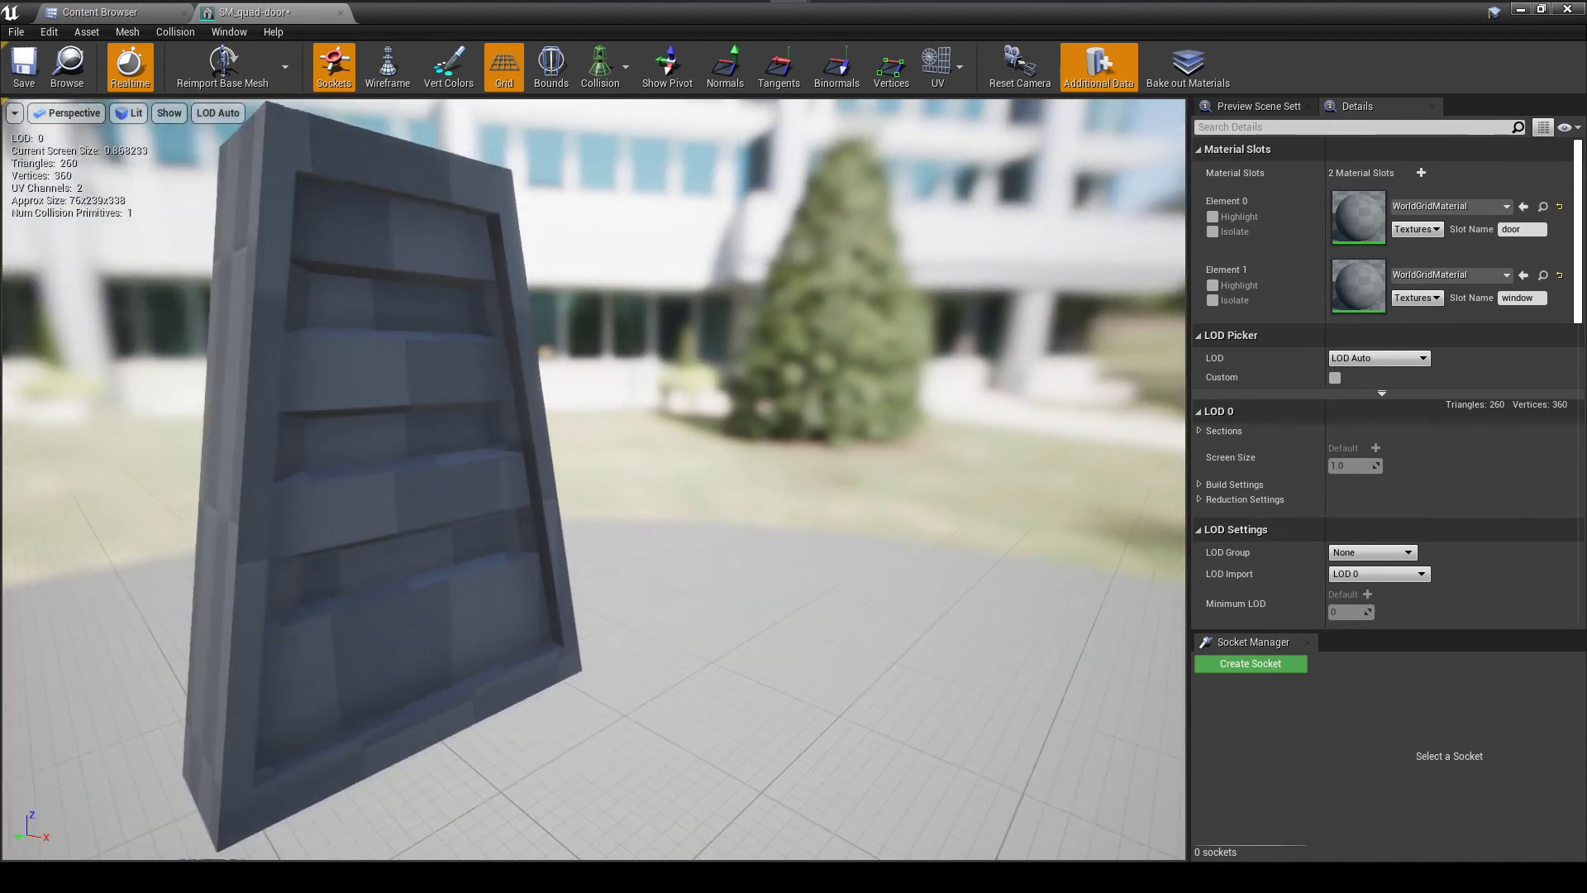
pyautogui.moveTo(1017, 558); pyautogui.dragTo(1117, 569)
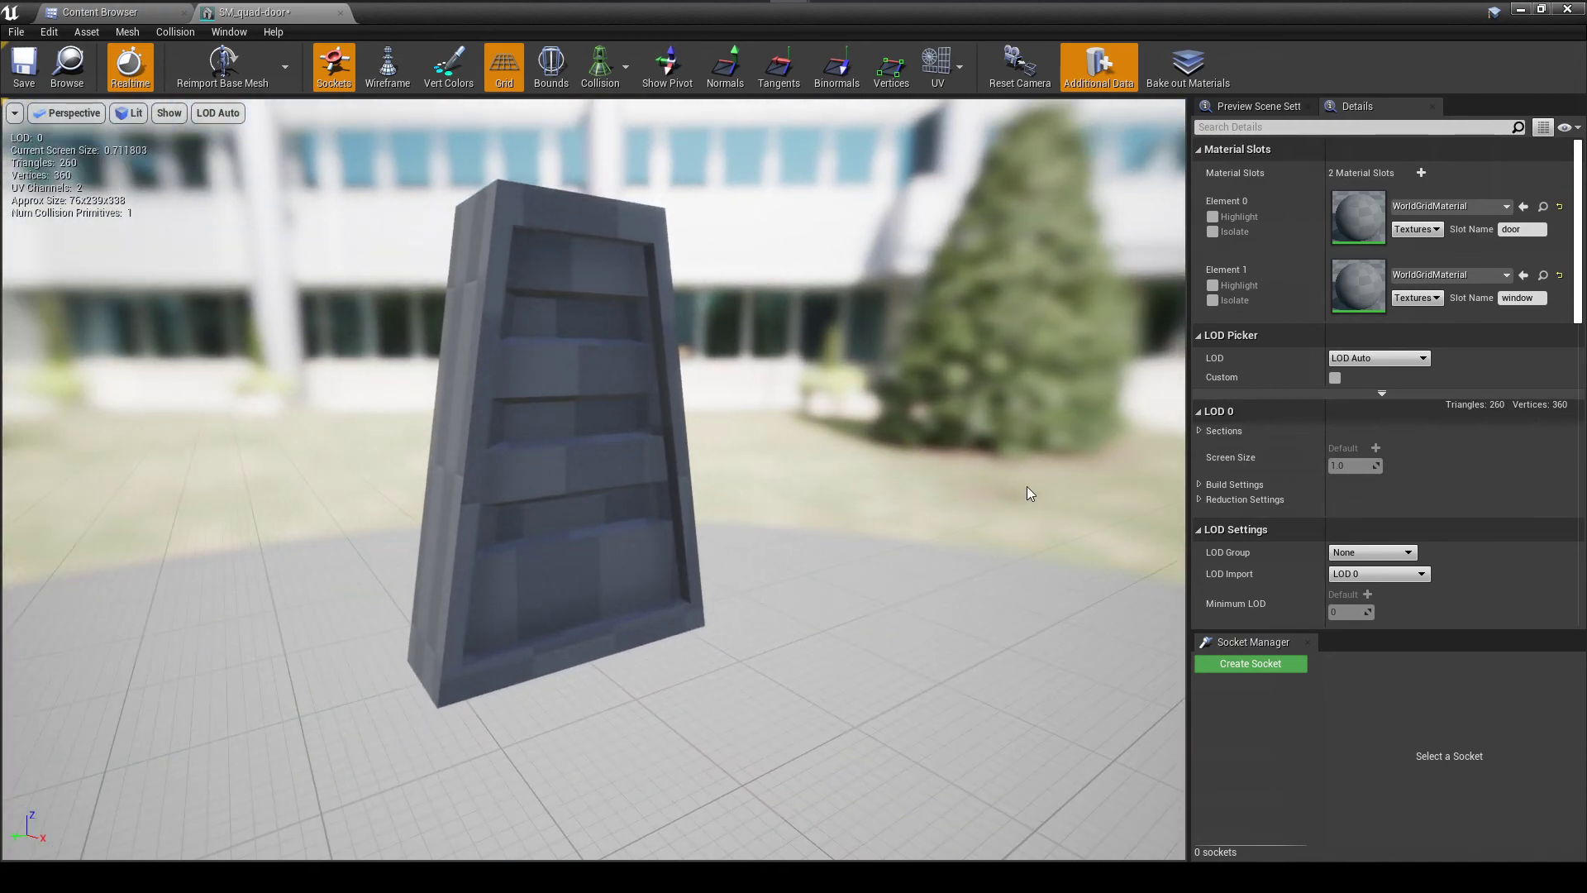
pyautogui.moveTo(784, 542); pyautogui.dragTo(942, 546)
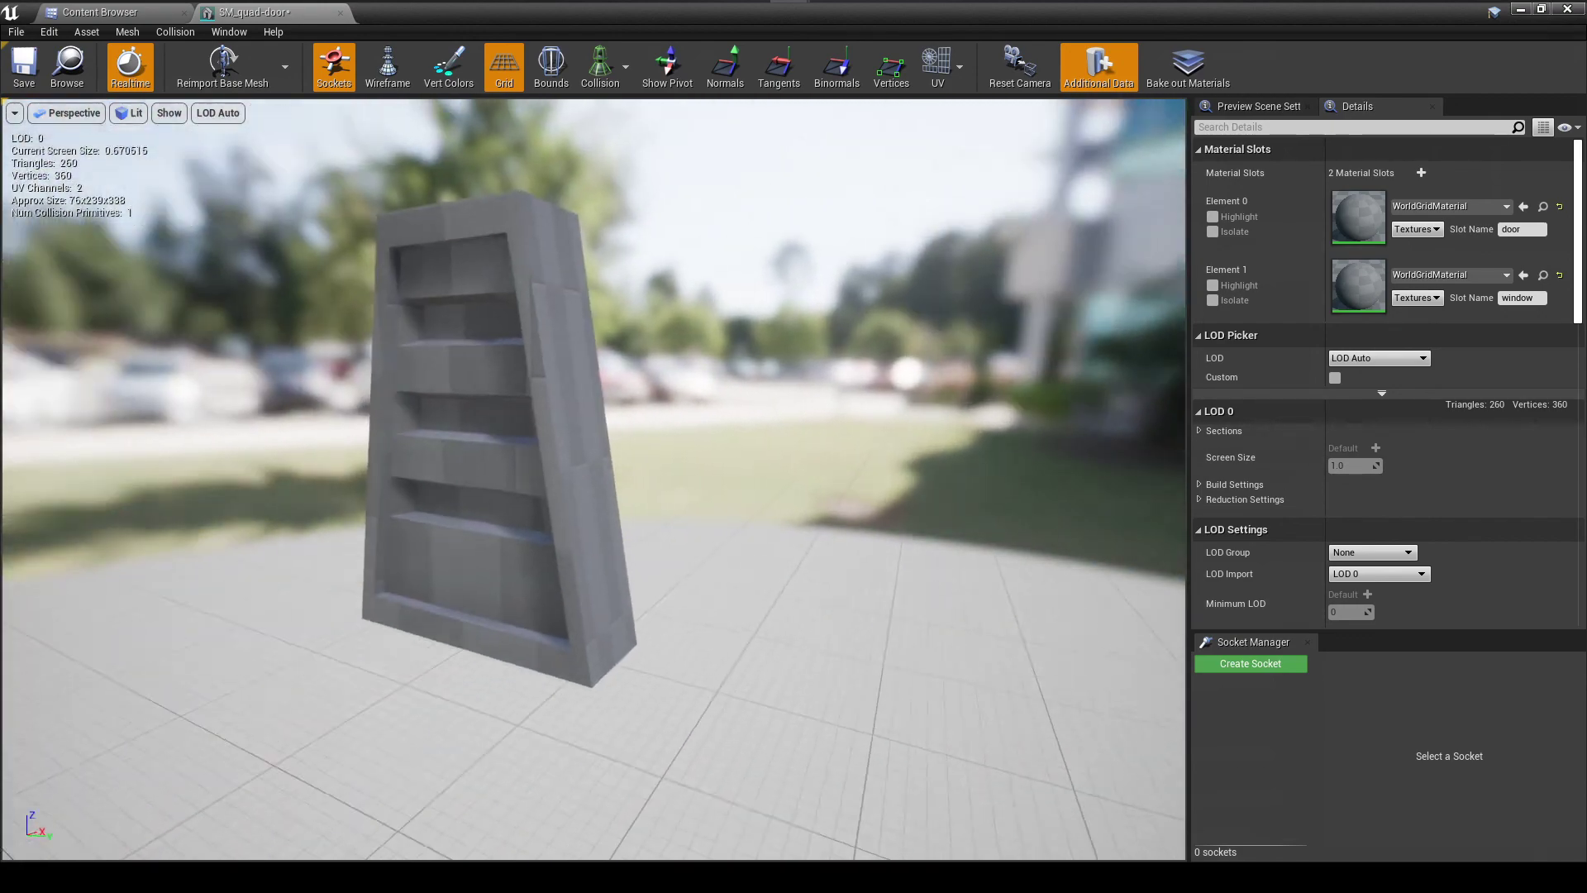
pyautogui.moveTo(942, 546); pyautogui.dragTo(1017, 546)
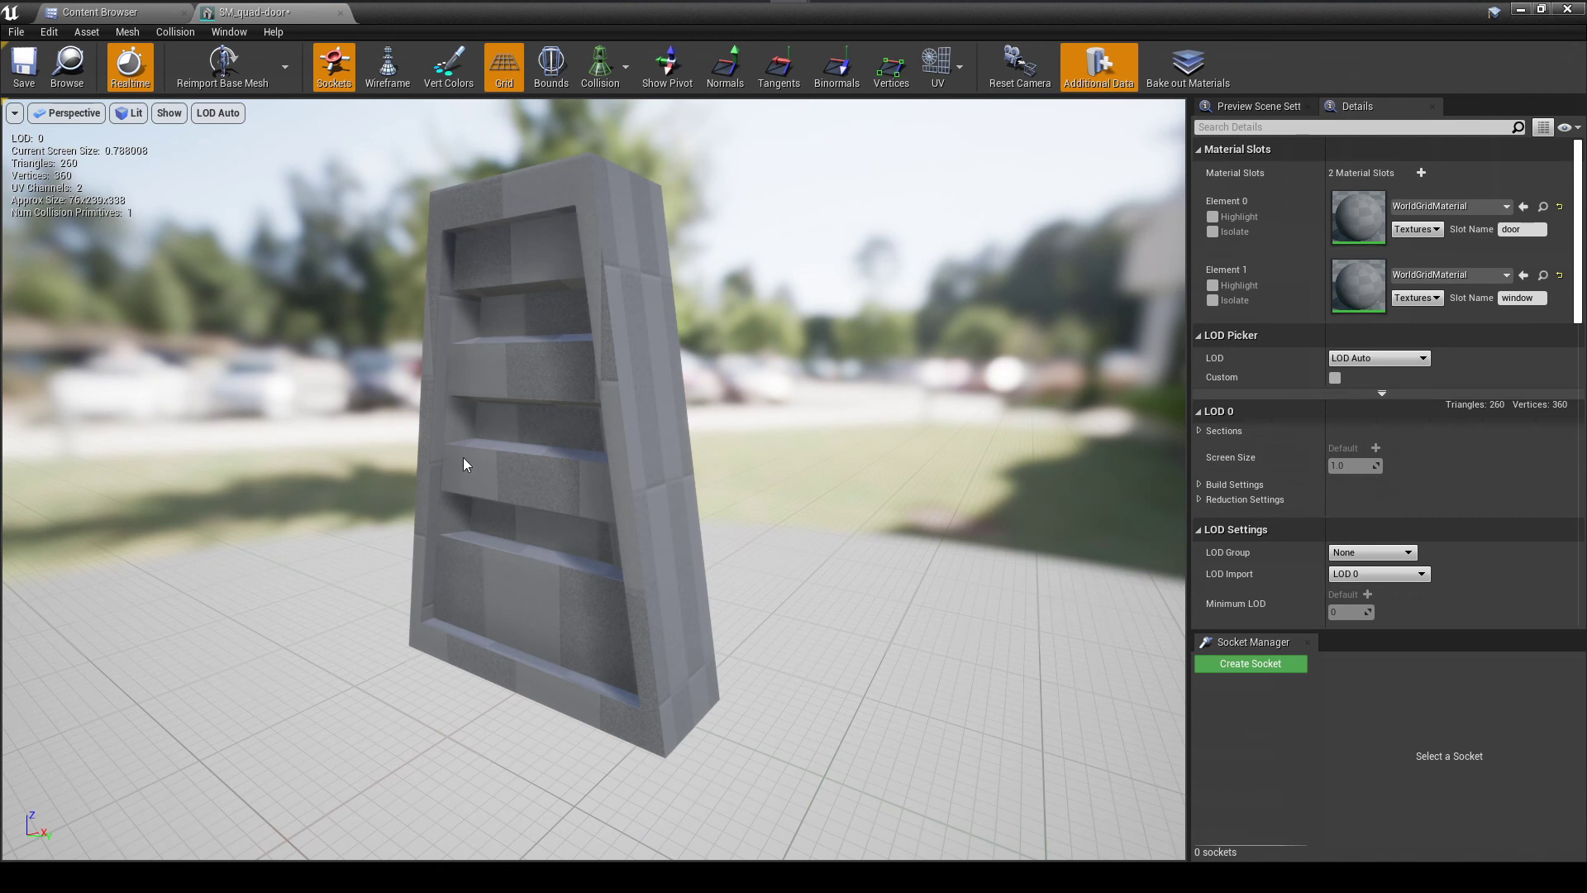